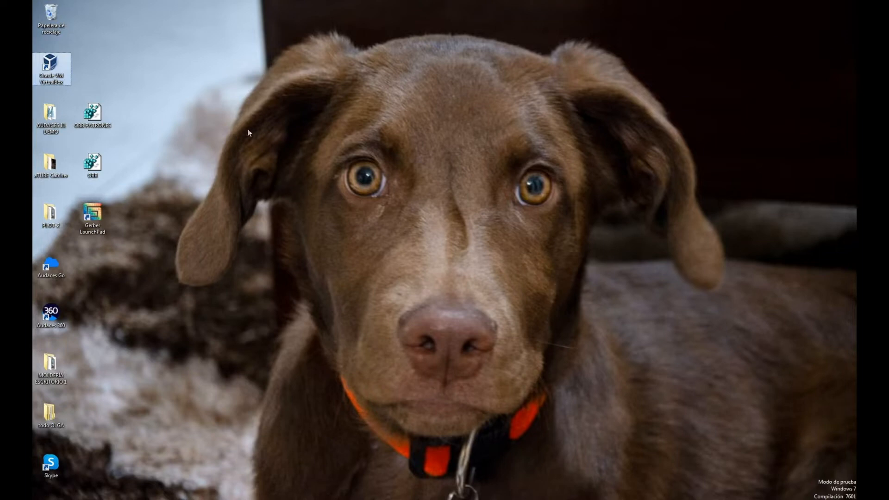
# Step: Show the running Home XP virtual machine, launch Audaces Patrones and bring up its Abrir dialog
pyautogui.click(134, 499)
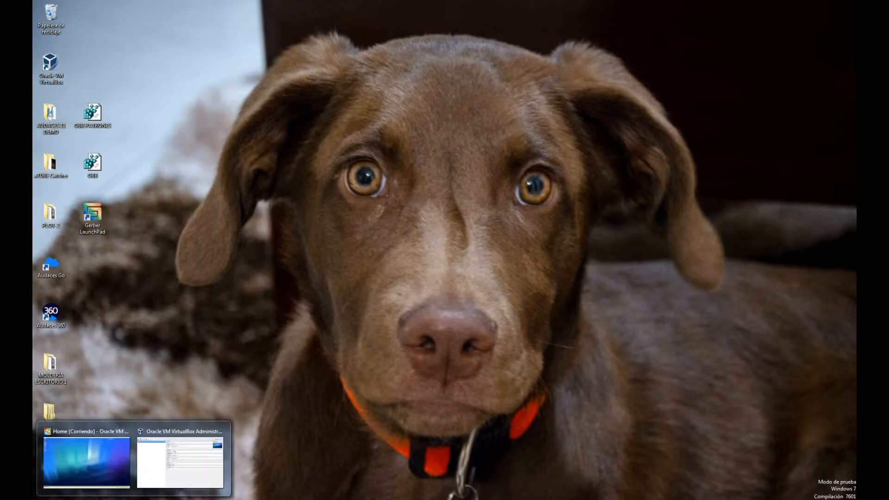
pyautogui.click(172, 465)
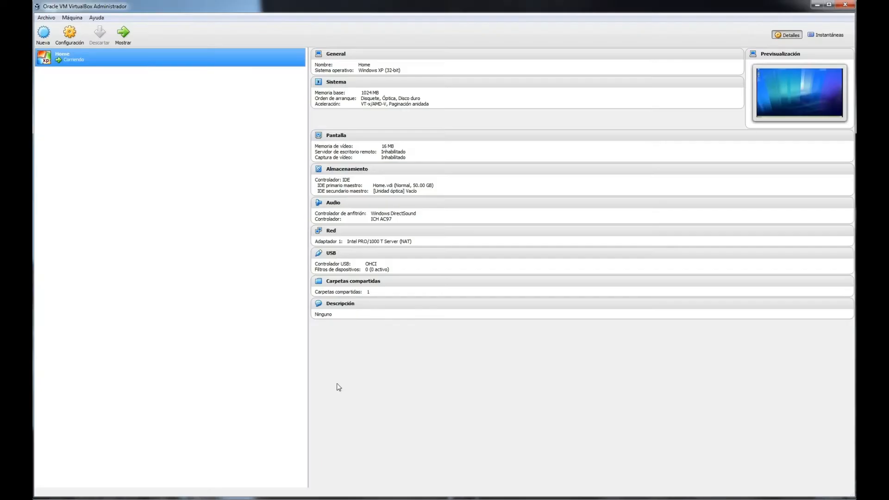
pyautogui.click(123, 32)
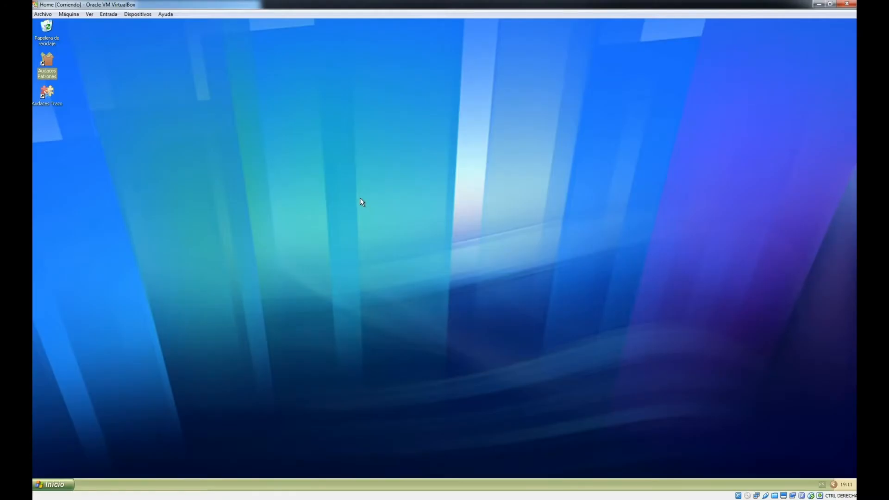
pyautogui.click(183, 132)
pyautogui.doubleClick(51, 70)
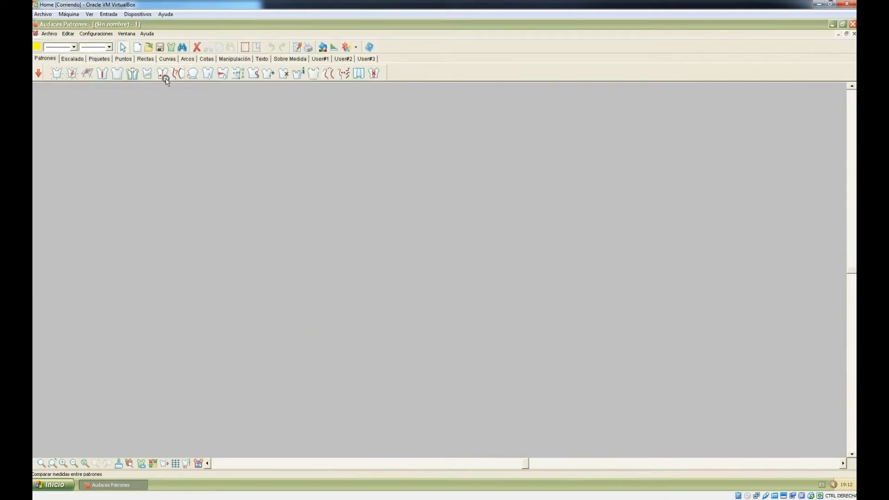
pyautogui.click(148, 49)
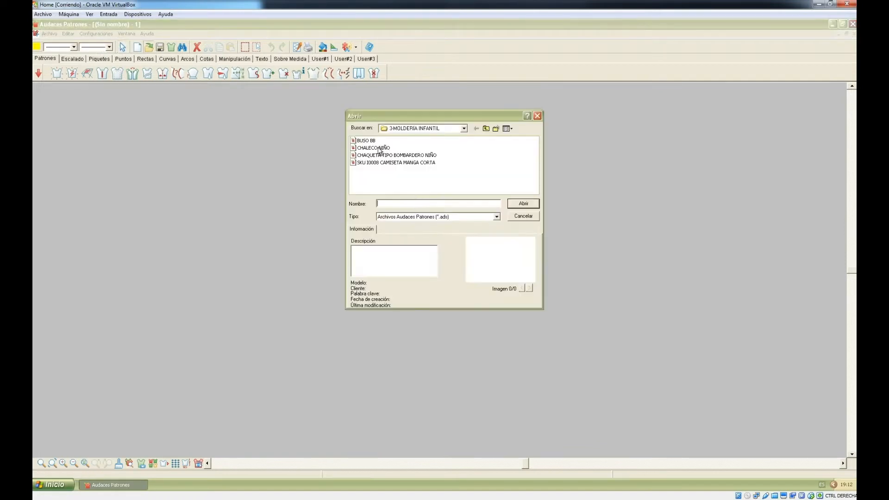
# Step: Open CHALECO NIÑO from the 3.MOLDERIA INFANTIL folder and look over the Archivo menu
pyautogui.doubleClick(378, 147)
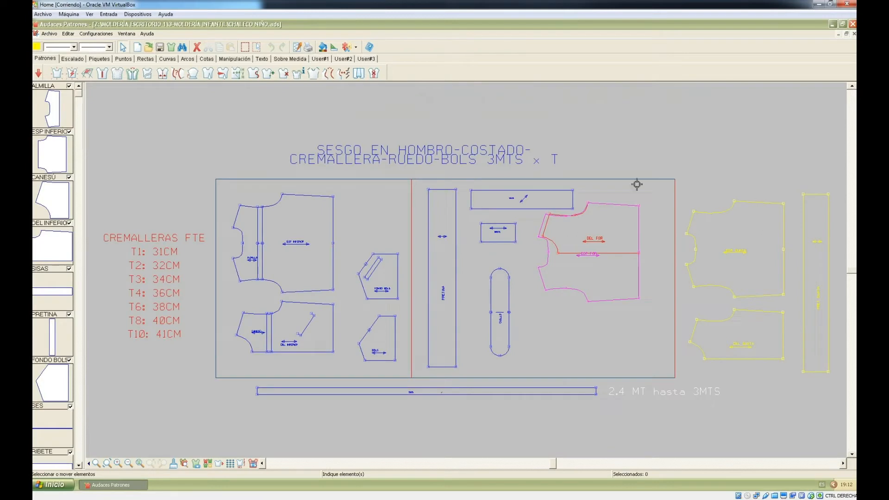
pyautogui.click(49, 35)
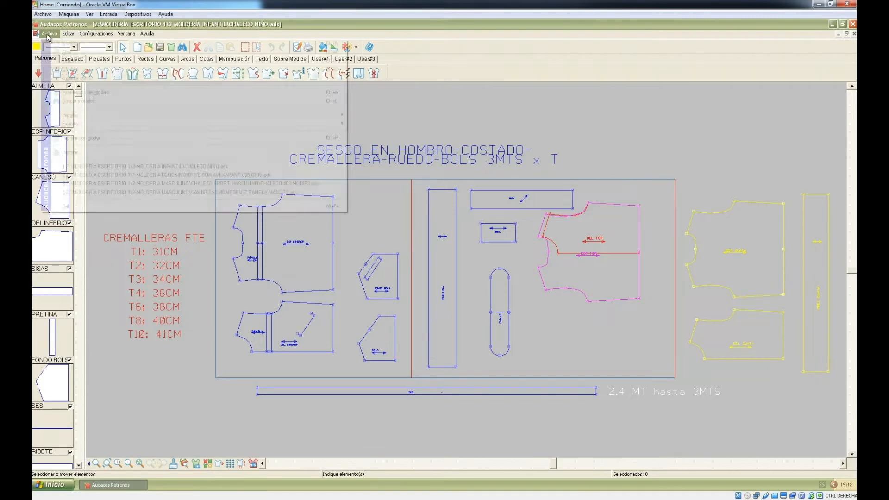
pyautogui.moveTo(64, 36)
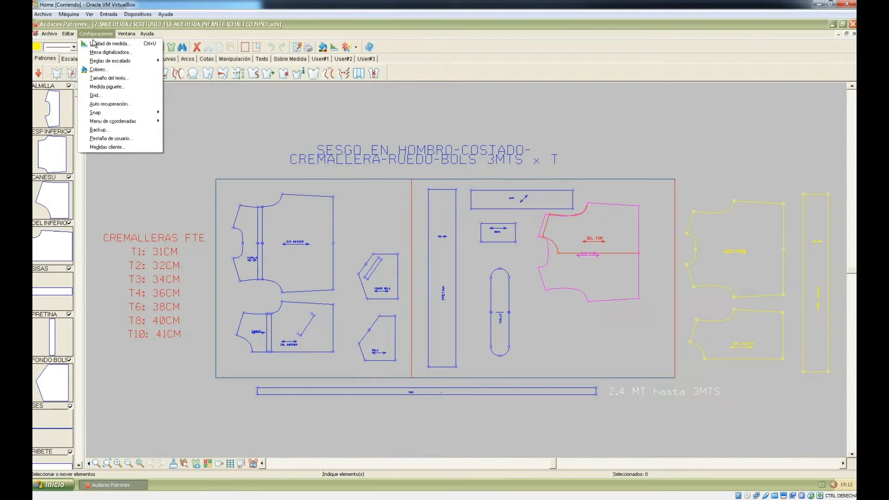
# Step: Keep Unidad de medida at centimetres for length, metres for area and 0.01 precision
pyautogui.click(108, 44)
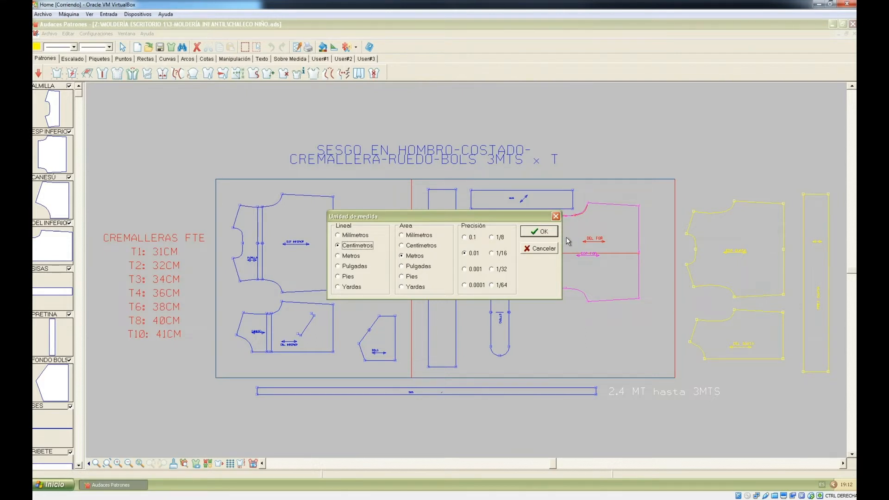
pyautogui.click(541, 232)
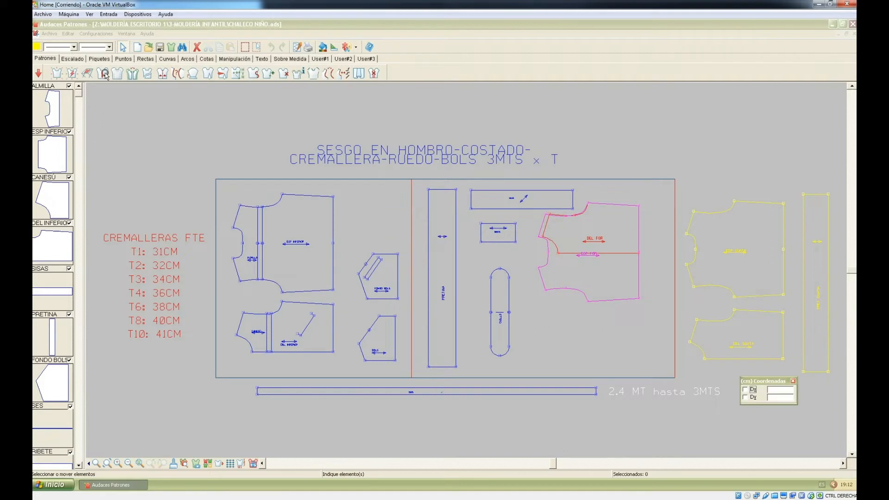
pyautogui.click(96, 33)
pyautogui.moveTo(102, 62)
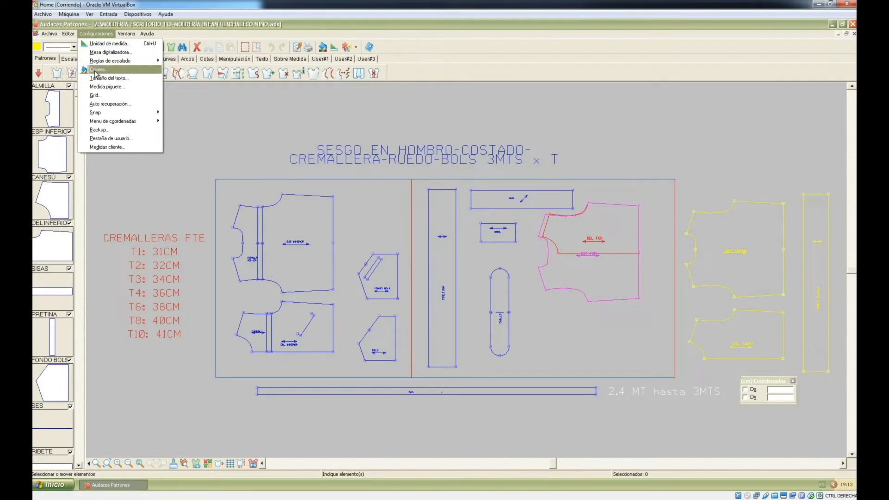
# Step: Accept the existing design, background, selection and grid colours, dismissing the compatibility warning
pyautogui.click(96, 70)
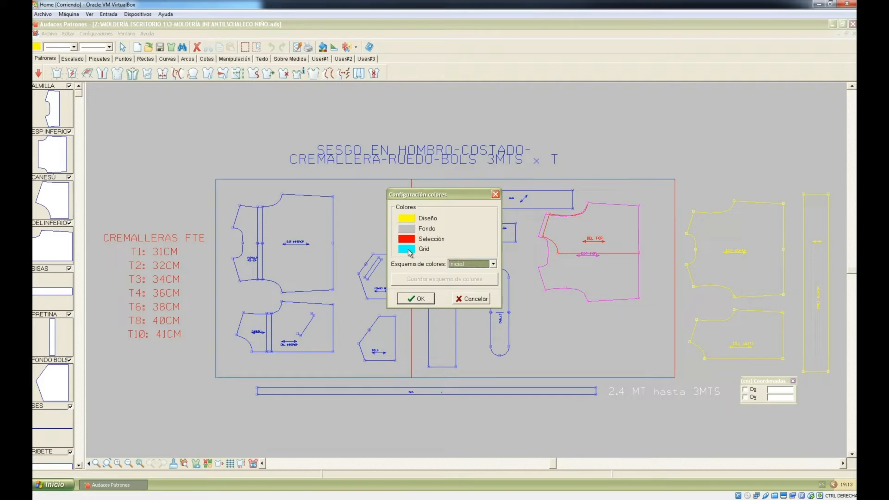
pyautogui.click(425, 302)
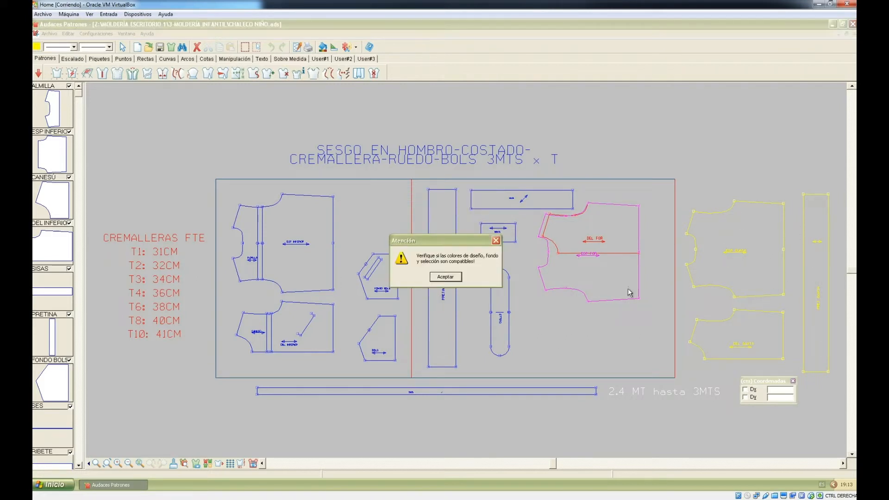
pyautogui.click(451, 277)
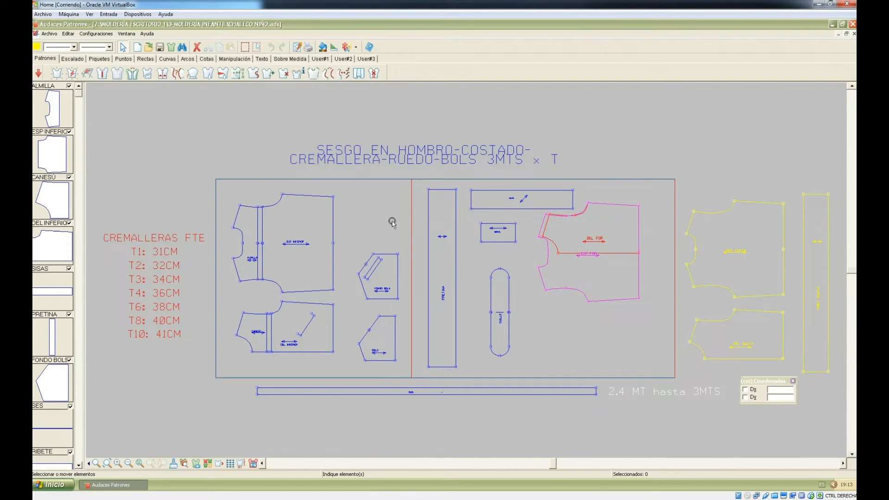
# Step: Set the drawing colour to yellow (red 255, green 255, blue 0)
pyautogui.click(37, 46)
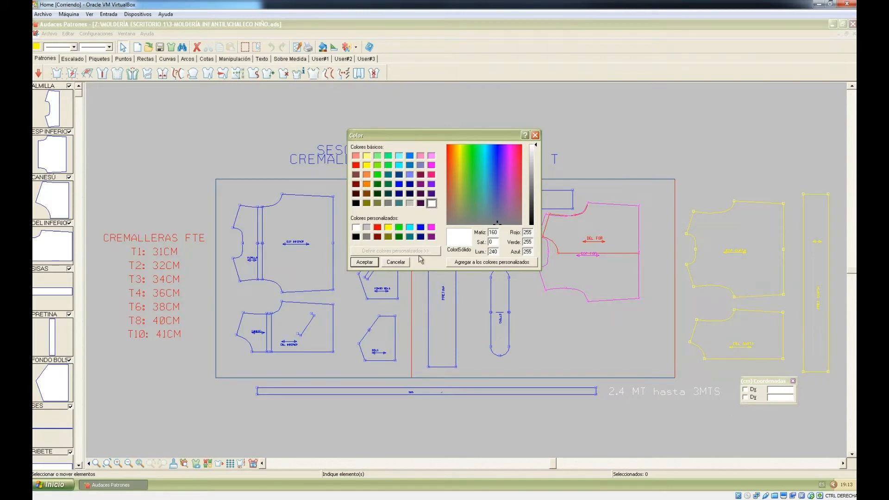
pyautogui.click(388, 227)
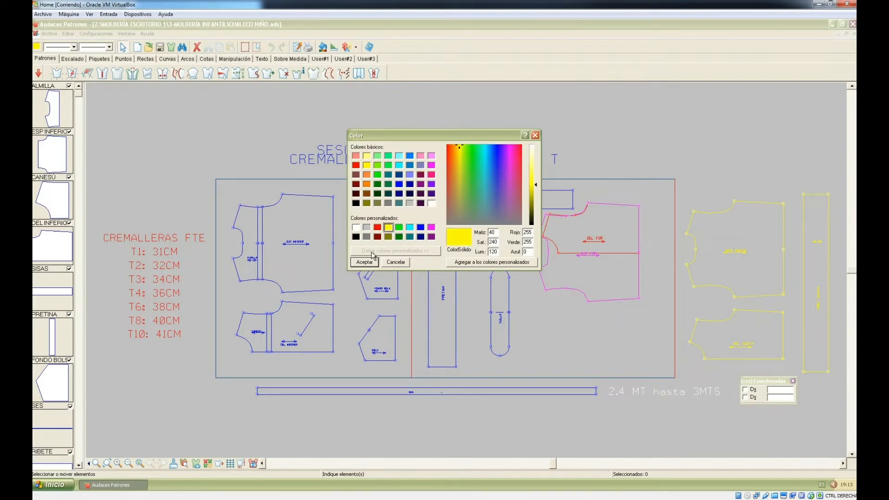
pyautogui.click(364, 262)
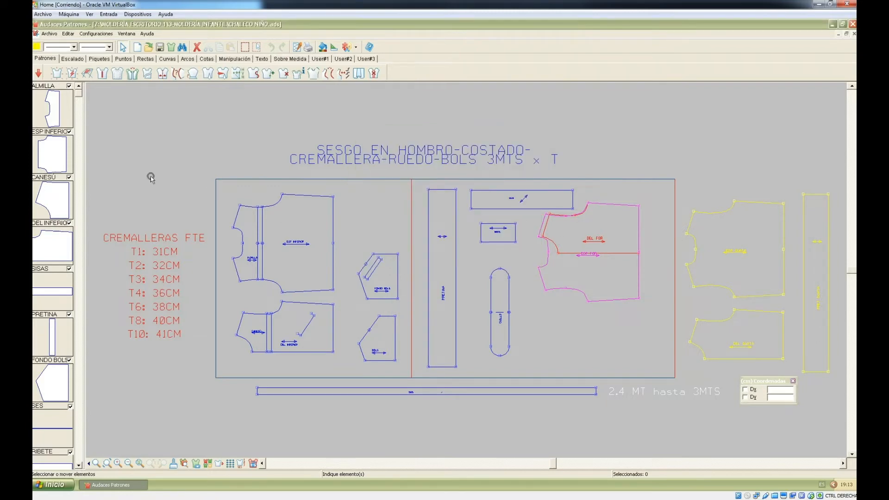
# Step: Look over the Configuraciones Snap options and the Menu de coordenadas choices, leaving Dx y Dy selected
pyautogui.click(83, 35)
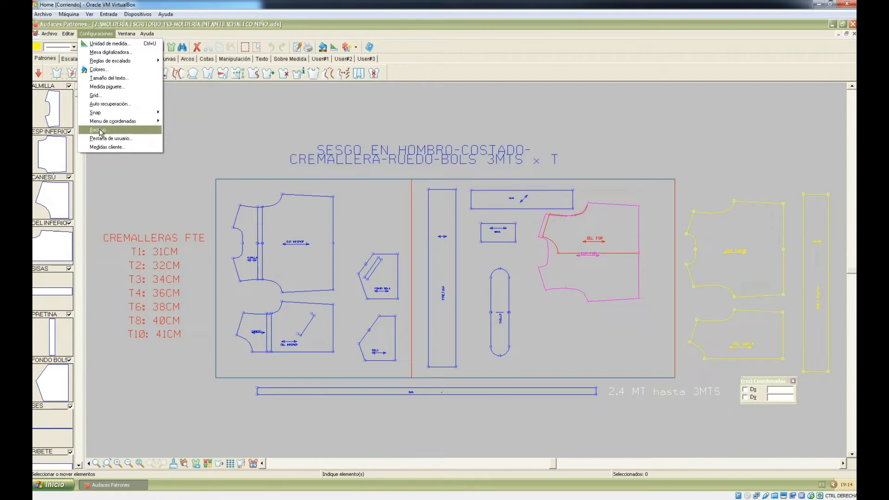
pyautogui.moveTo(94, 115)
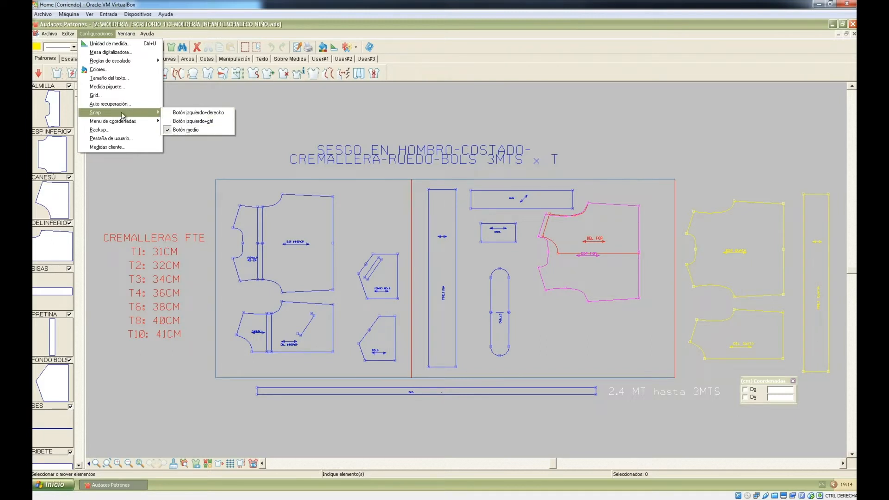
pyautogui.moveTo(120, 123)
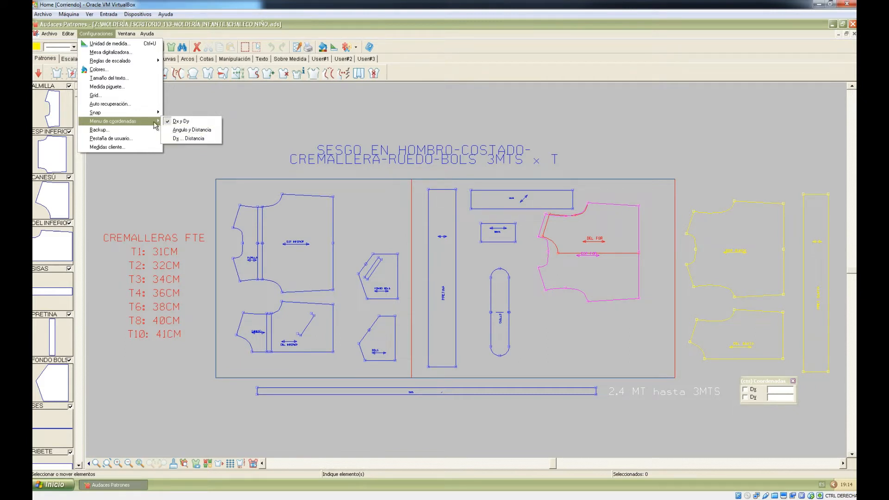
# Step: Select the User#3 tab for customising and add Digitalizar patrones and Costura to it
pyautogui.click(126, 139)
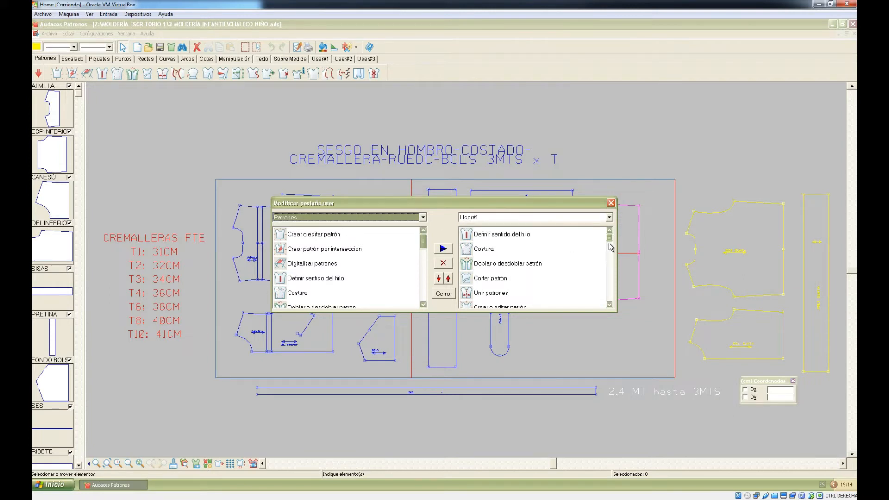
pyautogui.moveTo(609, 239); pyautogui.dragTo(612, 318)
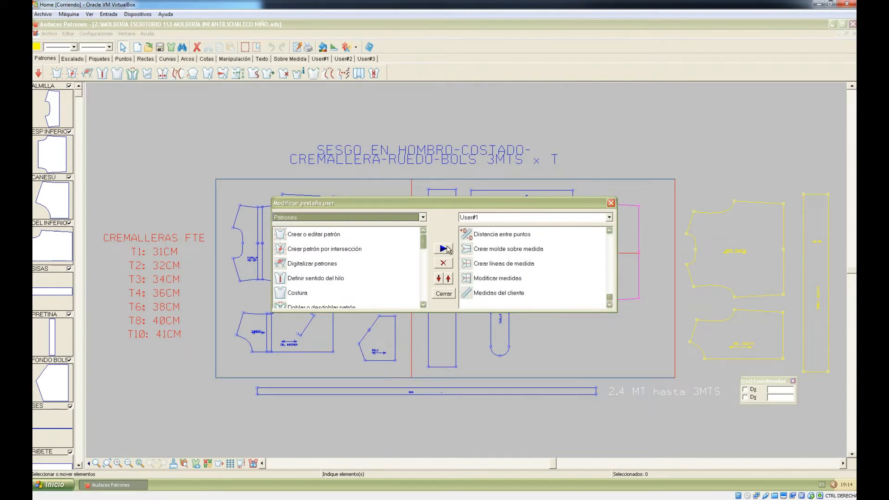
pyautogui.click(609, 220)
pyautogui.click(468, 238)
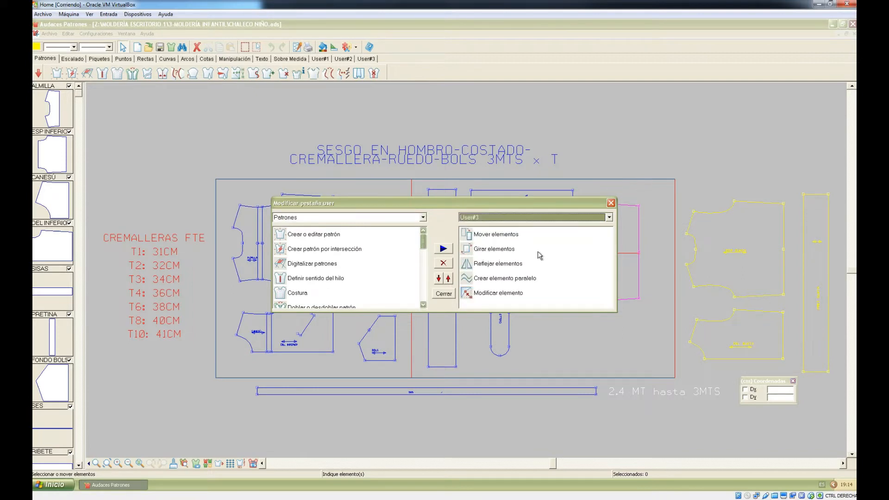
pyautogui.moveTo(588, 266); pyautogui.dragTo(539, 254)
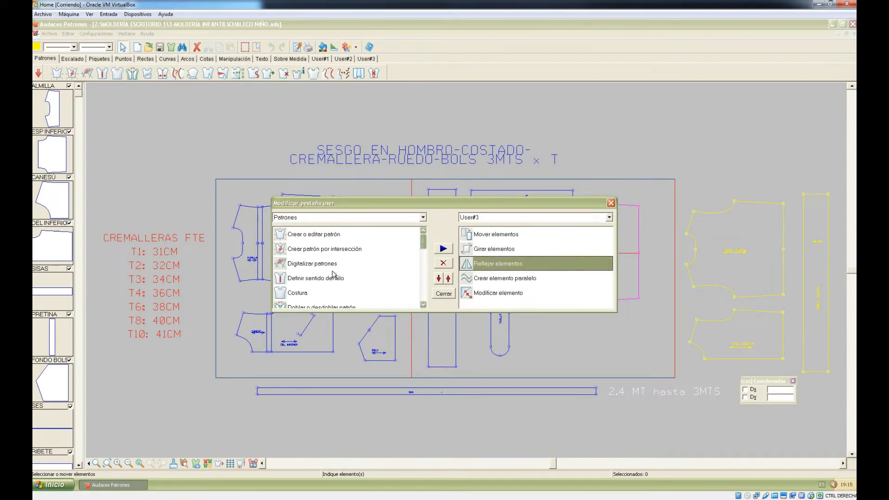
pyautogui.click(310, 265)
pyautogui.click(442, 248)
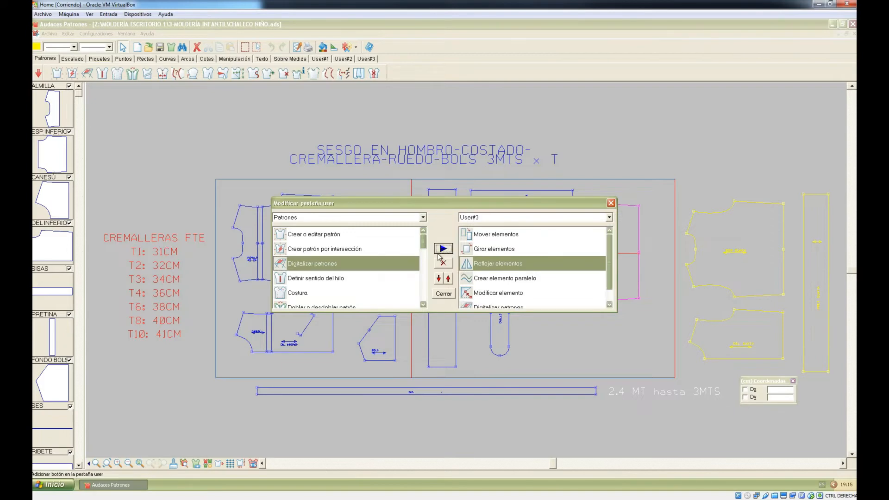
pyautogui.click(296, 294)
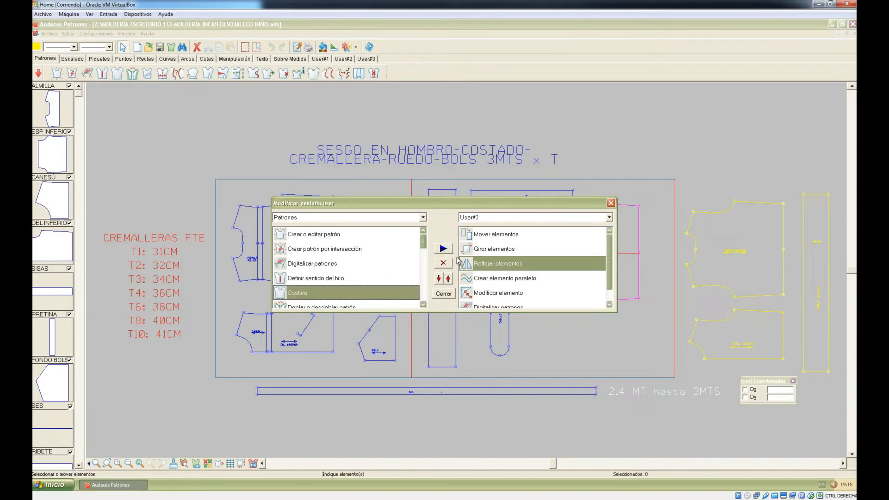
pyautogui.click(443, 248)
# Step: Add Recta dado un elemento y el ángulo, Prolongar recta and Definir rectángulos from Rectas, then close
pyautogui.click(375, 217)
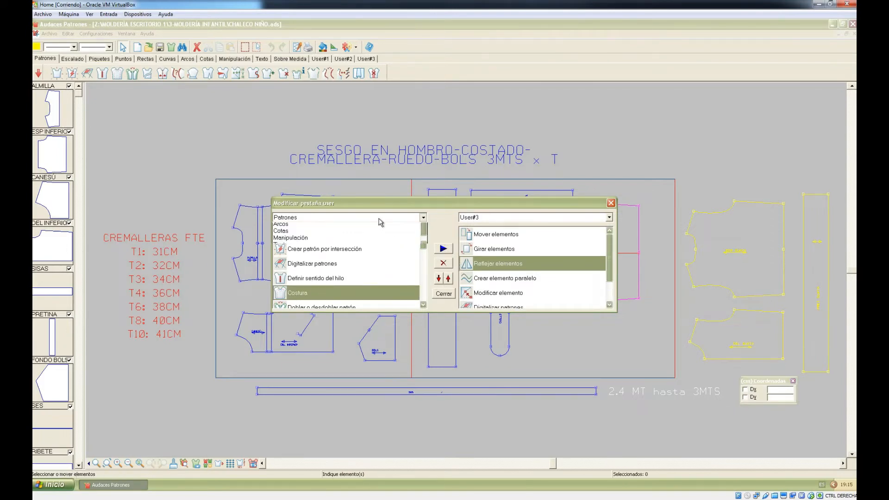
pyautogui.click(357, 260)
pyautogui.click(323, 265)
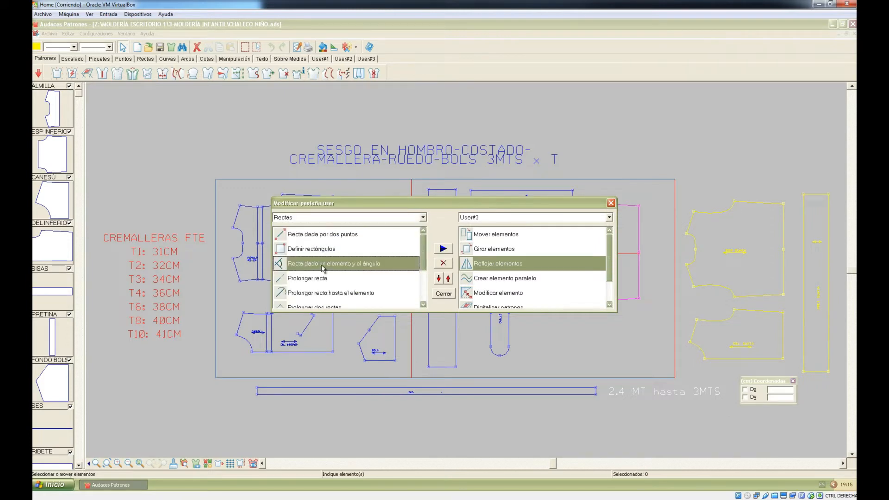
pyautogui.click(442, 251)
pyautogui.click(338, 280)
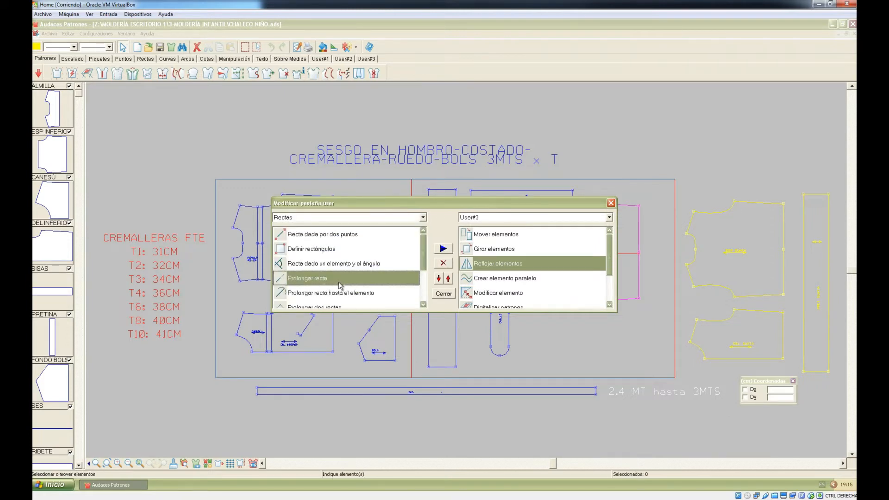
pyautogui.click(444, 250)
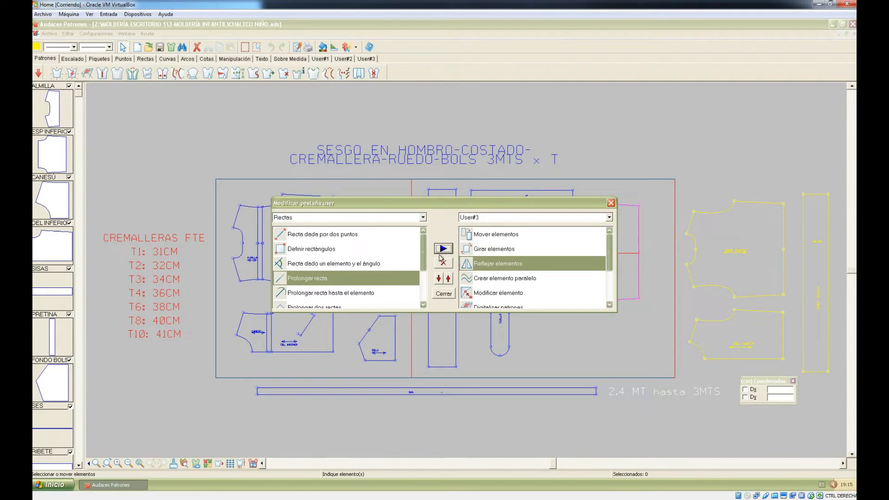
pyautogui.click(340, 294)
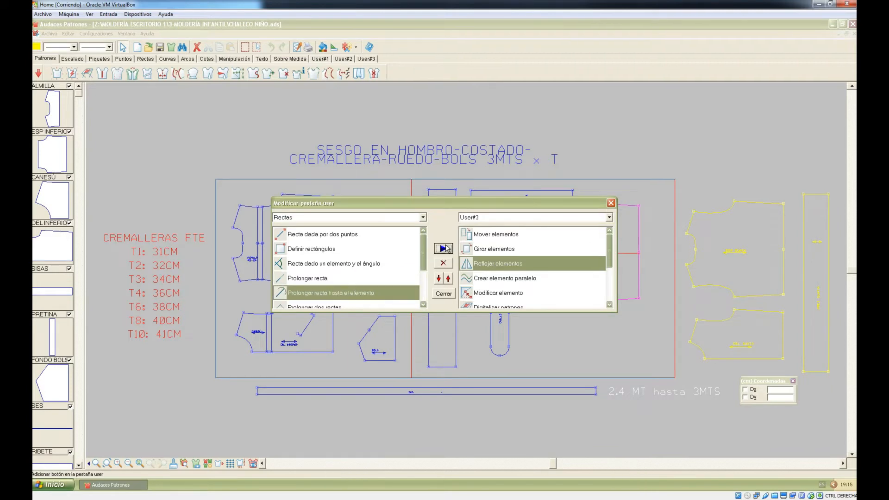
pyautogui.click(324, 249)
pyautogui.click(446, 250)
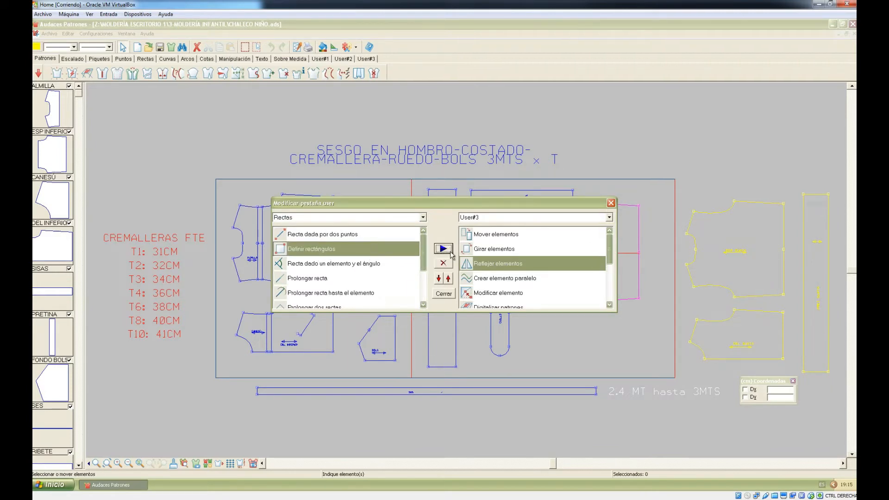
pyautogui.click(443, 293)
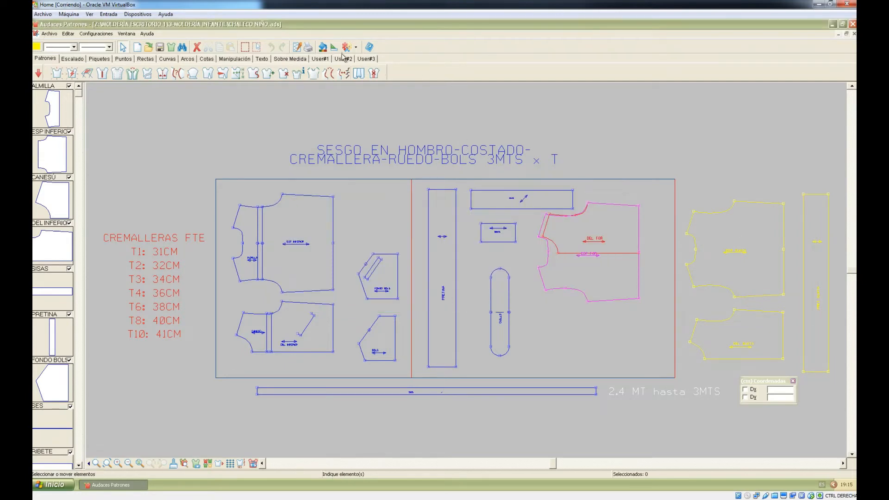
pyautogui.click(365, 59)
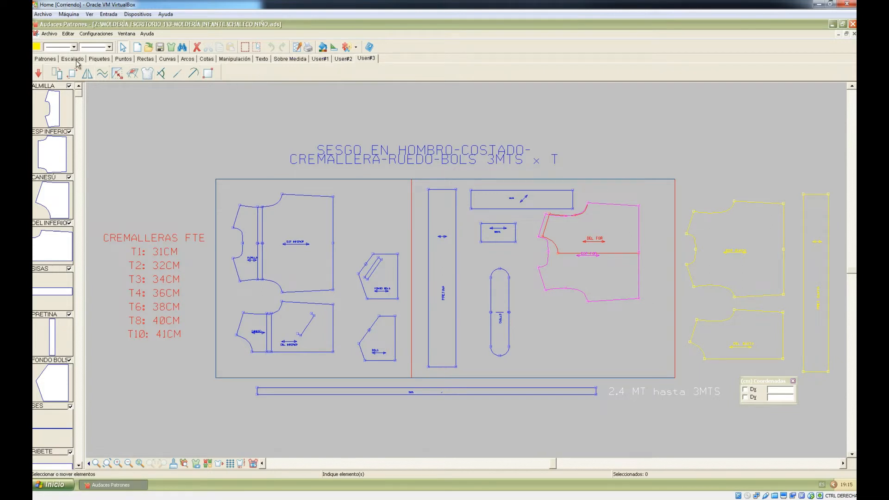
pyautogui.click(101, 34)
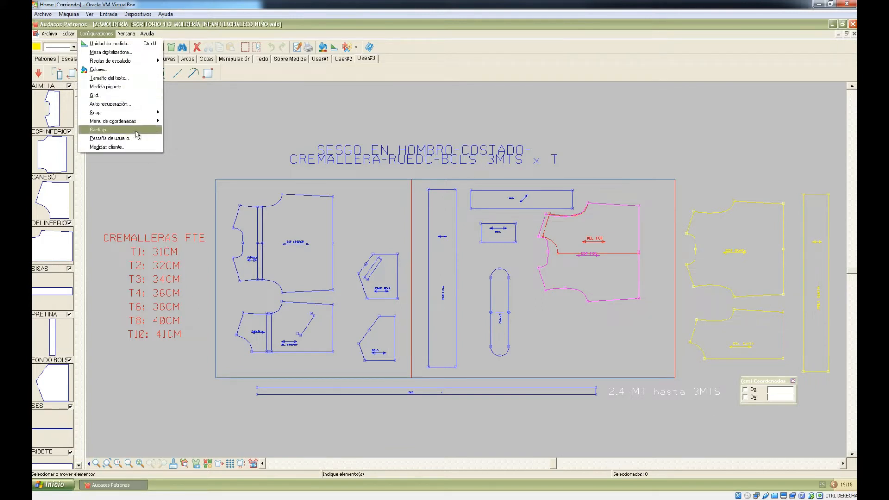
pyautogui.moveTo(68, 34)
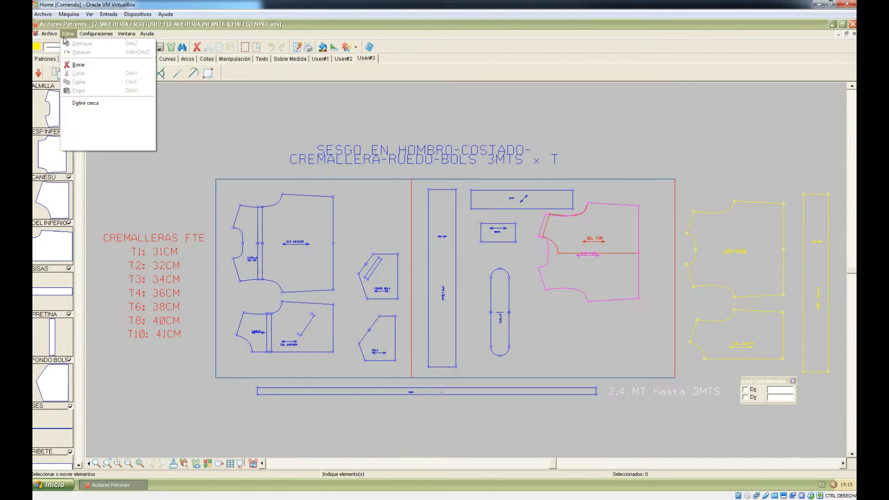
pyautogui.click(43, 60)
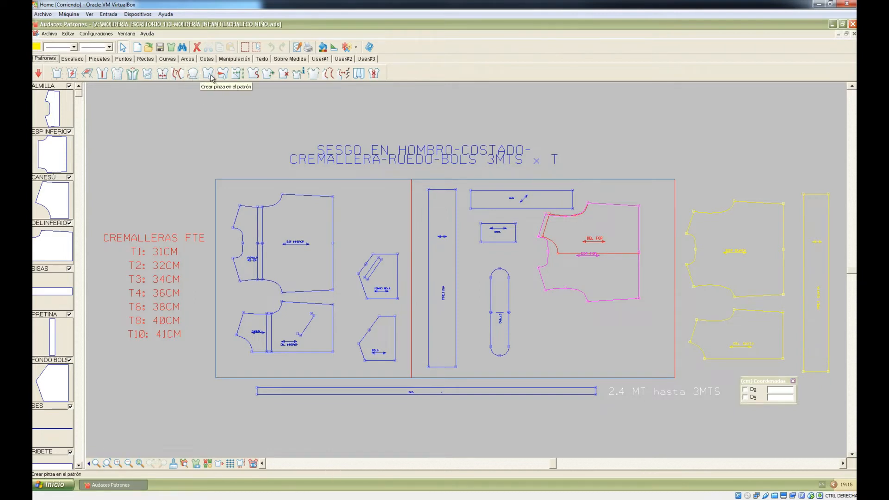
# Step: Try the Curvar elementos de un patrón tool, then switch to the Escalado grading tools
pyautogui.click(254, 75)
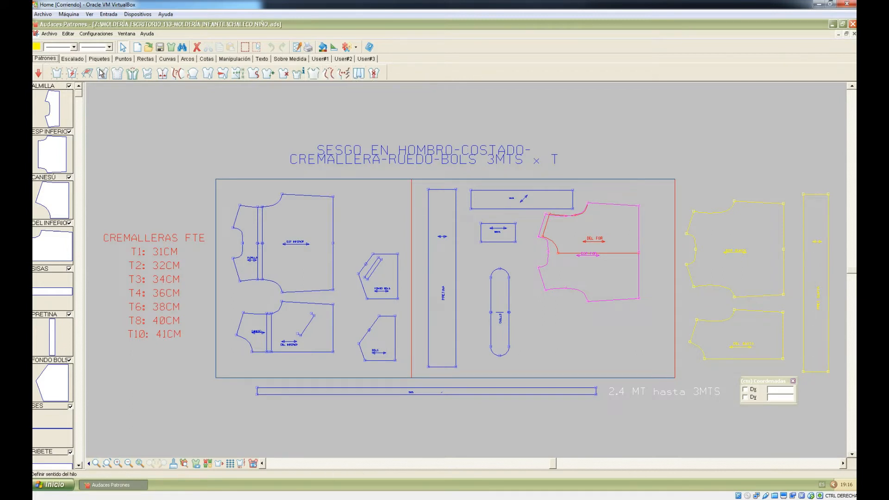
pyautogui.click(72, 58)
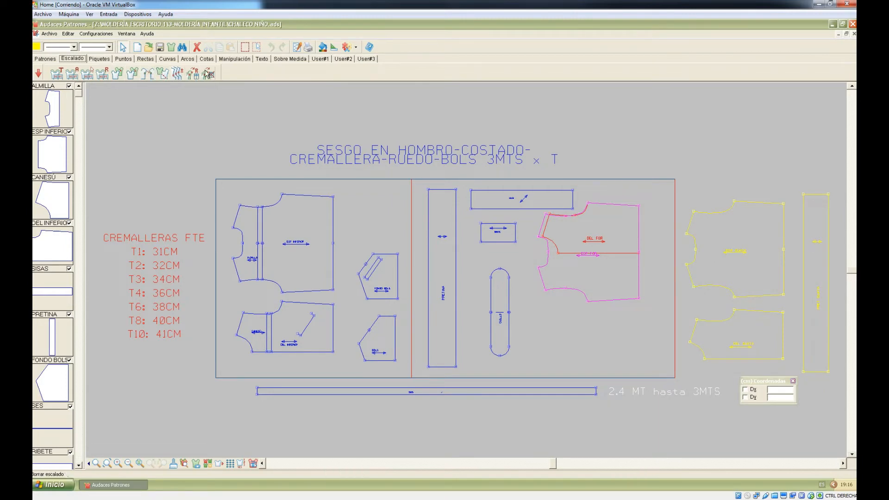
# Step: Browse the Piquetes, Puntos and Arcos tabs before settling on the Cotas tools
pyautogui.click(97, 60)
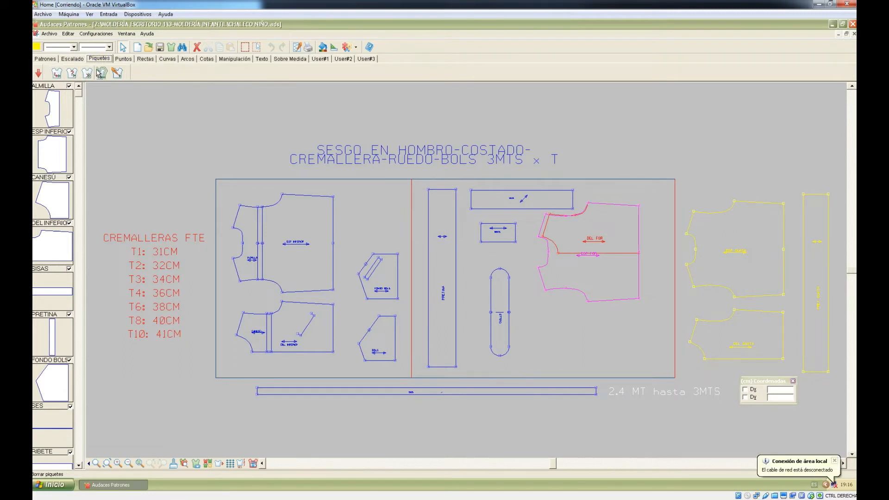
pyautogui.click(123, 58)
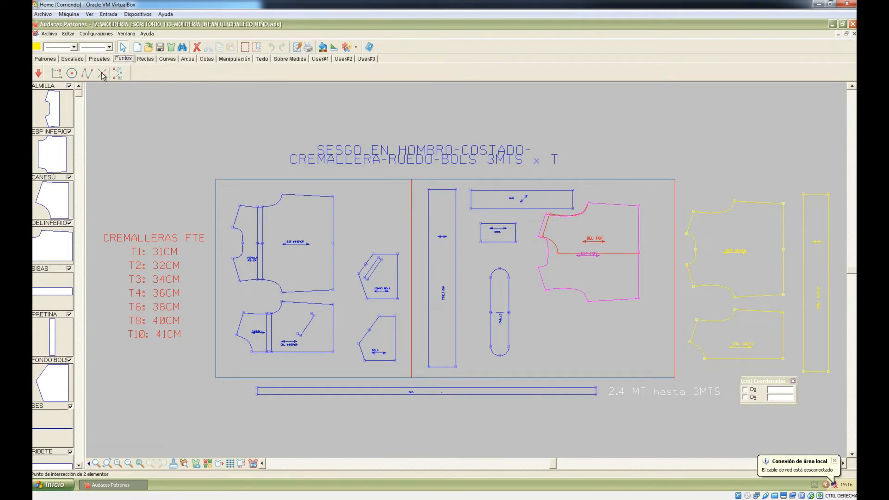
pyautogui.click(167, 59)
pyautogui.click(187, 58)
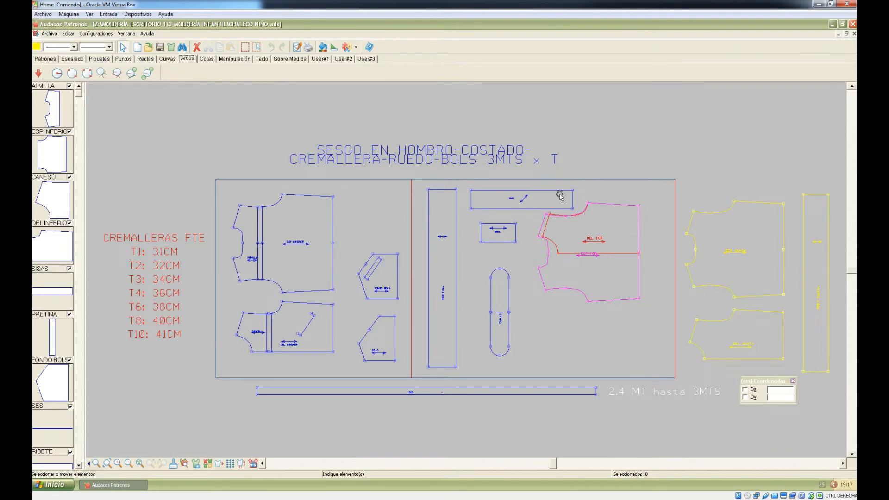
pyautogui.click(213, 59)
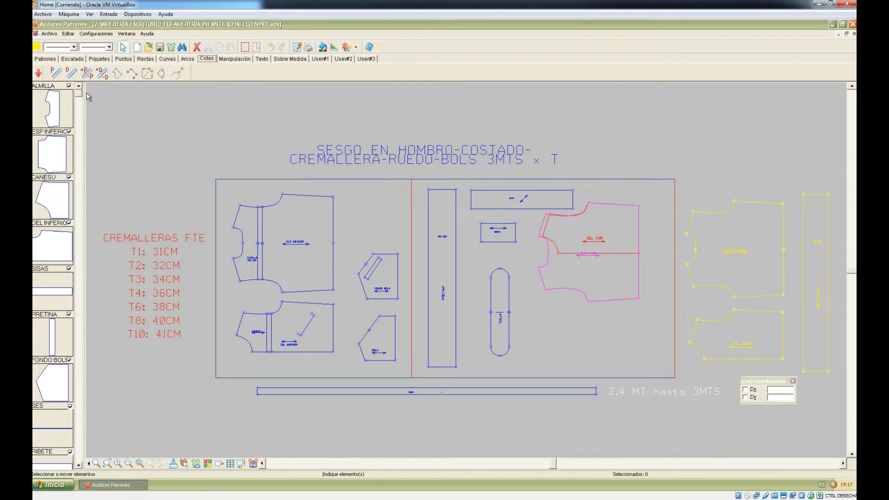
# Step: Add a 22.28 perimeter dimension above the ESP INFERIOR piece's top edge
pyautogui.click(117, 73)
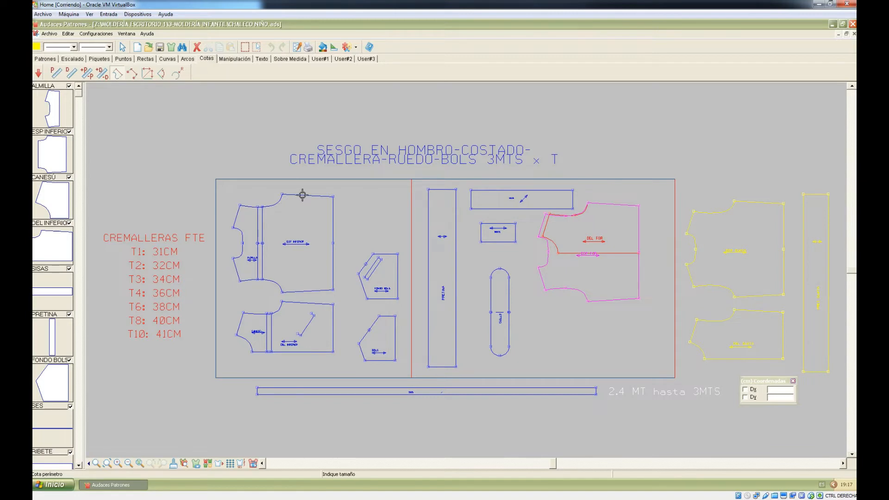
pyautogui.click(308, 191)
pyautogui.click(318, 185)
pyautogui.scroll(5, 319, 185)
pyautogui.scroll(2, 331, 184)
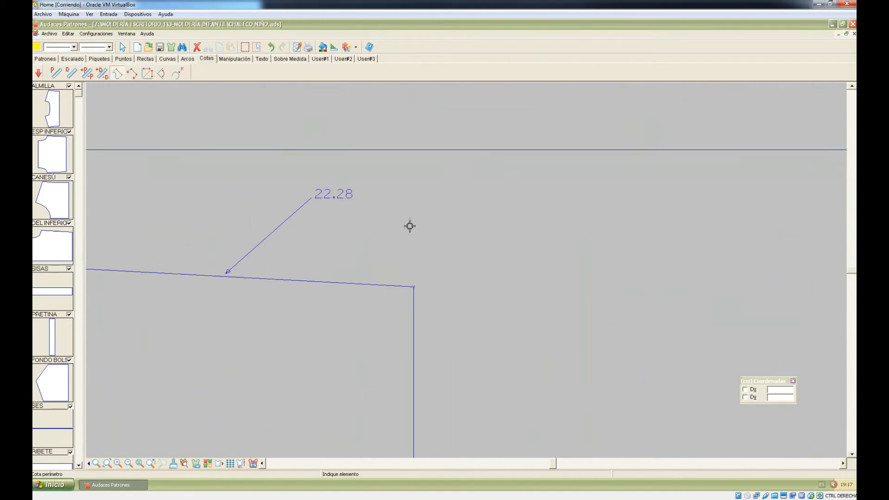
# Step: Add a distance dimension from the piece's left corner to its neckline point
pyautogui.click(131, 75)
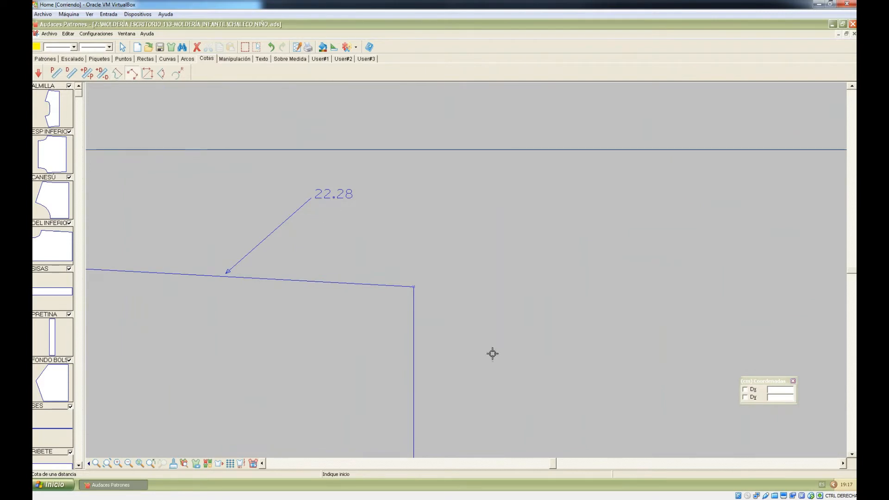
pyautogui.scroll(-3, 556, 347)
pyautogui.click(204, 350)
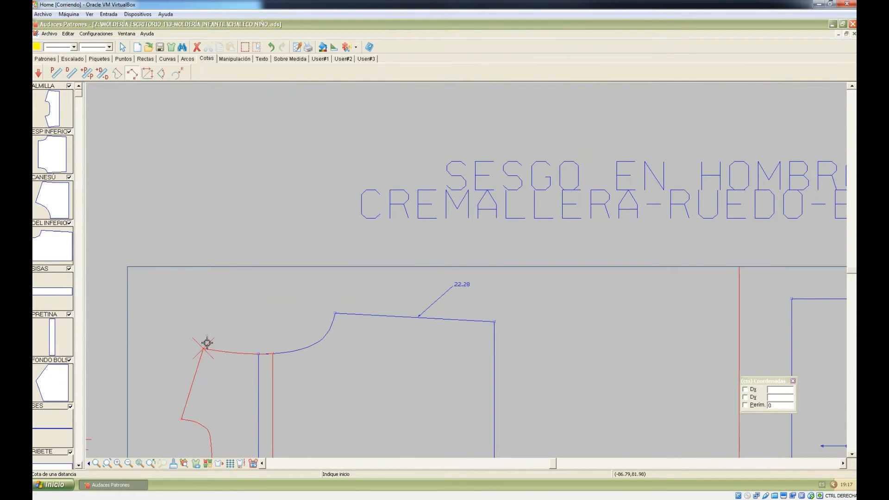
pyautogui.click(207, 347)
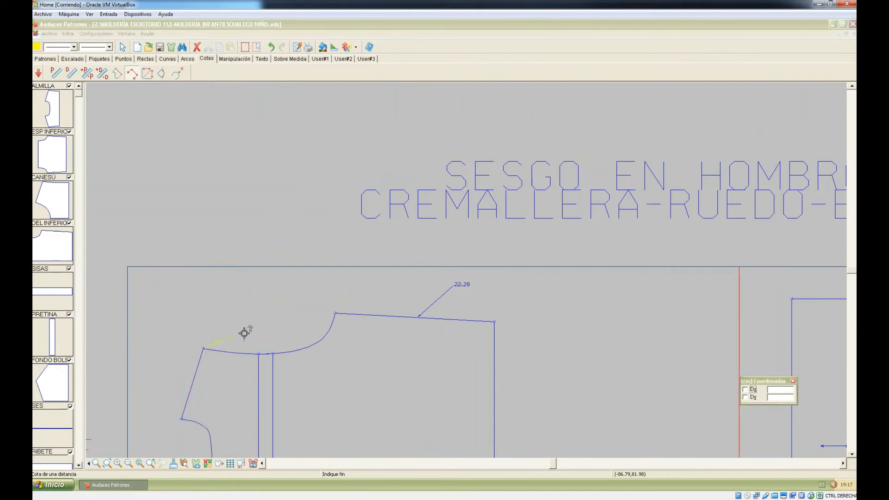
pyautogui.click(334, 318)
pyautogui.click(333, 318)
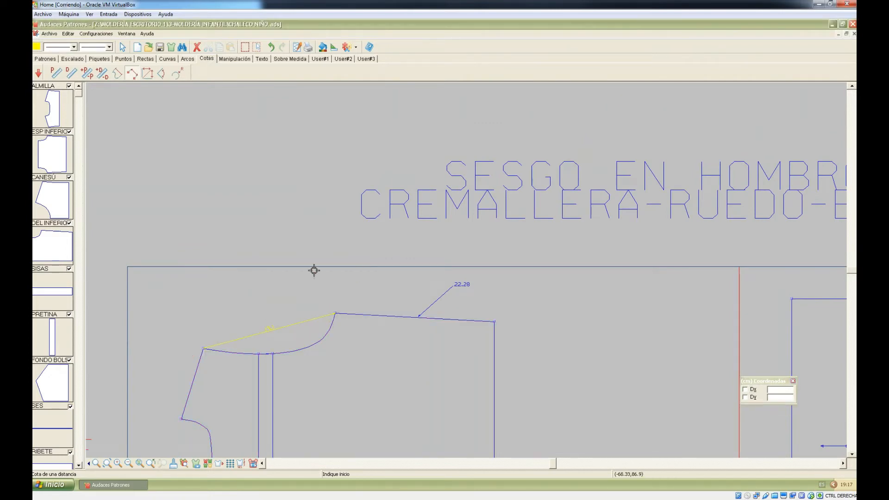
pyautogui.scroll(-2, 205, 194)
pyautogui.click(56, 73)
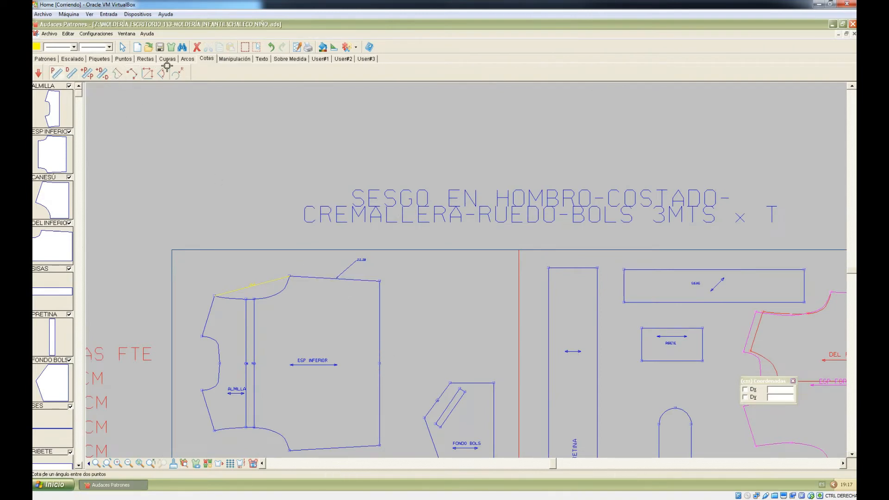
pyautogui.click(241, 59)
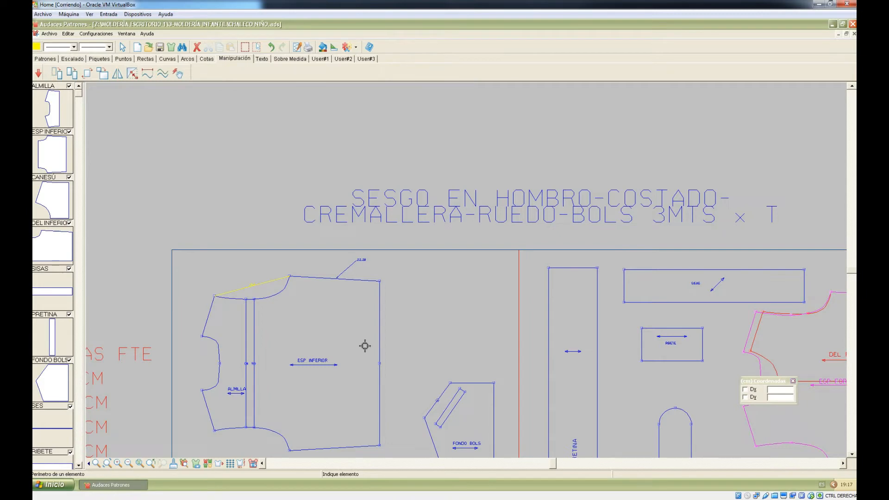
# Step: Bend the DEL FOR piece's bottom edge into a trial curve with Modificar elemento
pyautogui.scroll(-4, 287, 148)
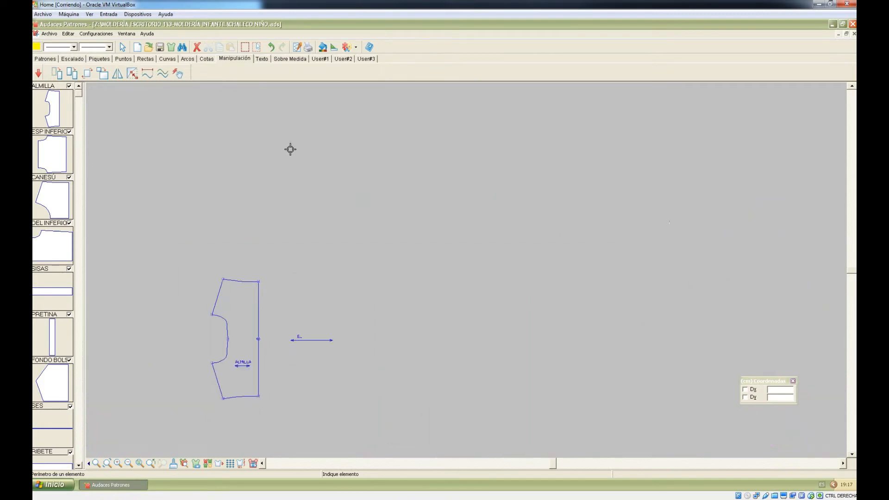
pyautogui.scroll(3, 609, 282)
pyautogui.scroll(1, 562, 239)
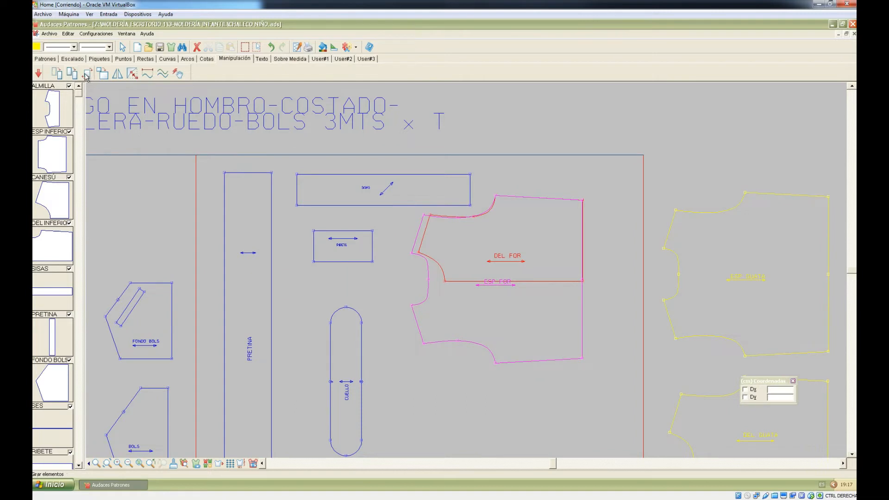
pyautogui.click(132, 74)
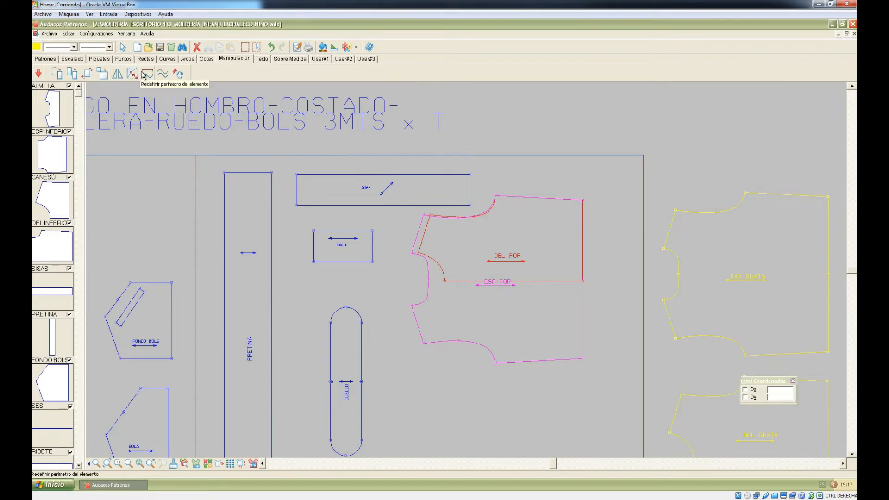
pyautogui.click(136, 77)
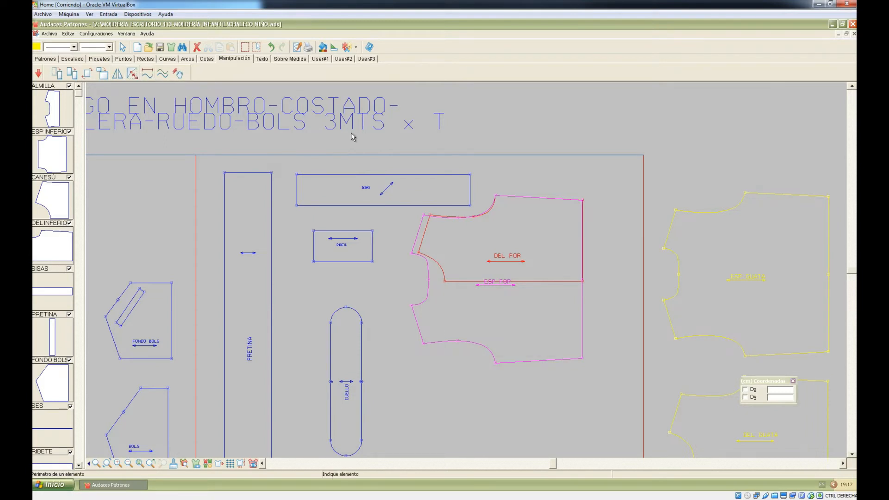
pyautogui.click(444, 280)
pyautogui.click(502, 318)
# Step: Undo the curved bottom edge and bring up the Texto tools
pyautogui.hotkey('ctrl', 'z')
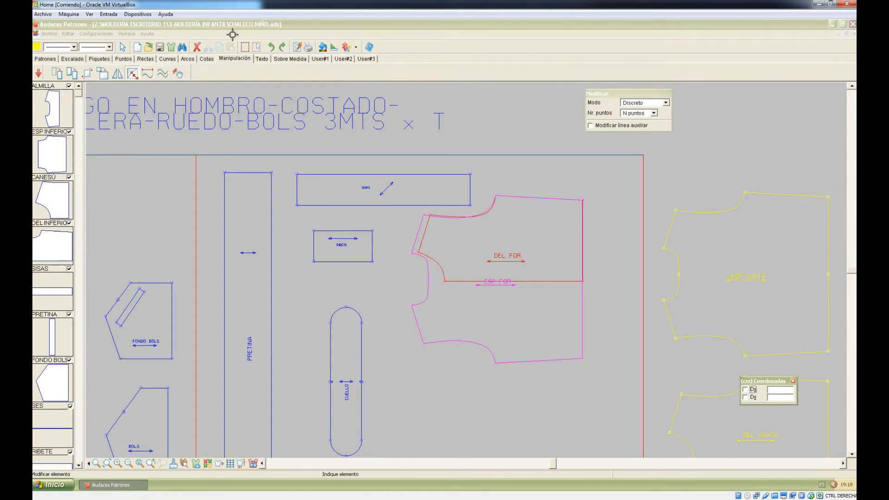
pyautogui.click(123, 47)
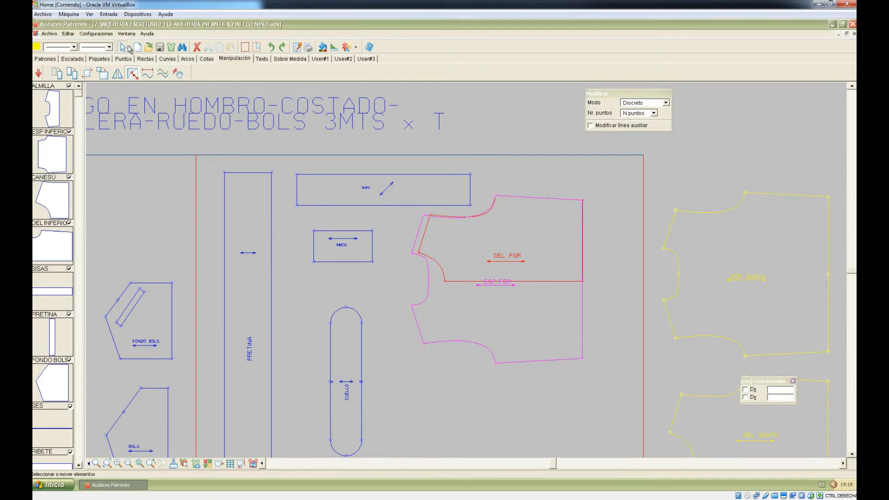
pyautogui.click(263, 59)
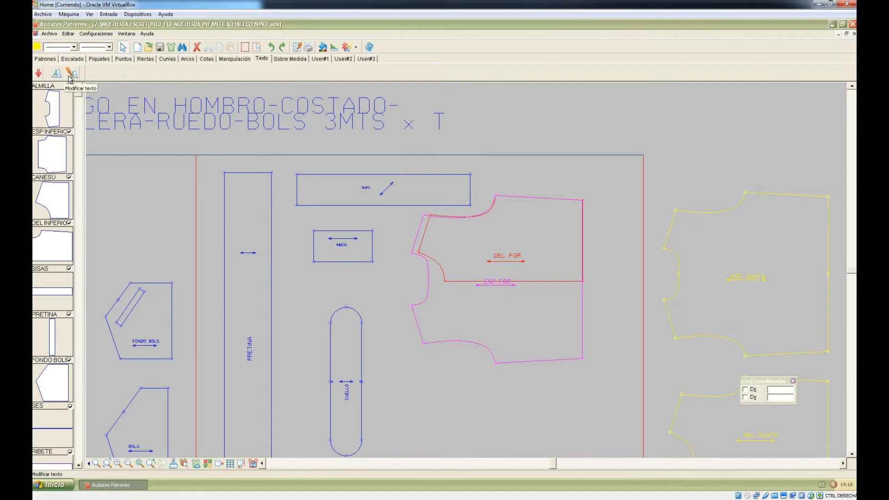
# Step: Show the Sobre Medida tools, zoom the canvas in and out, then bring up the User#1 tool set
pyautogui.click(292, 59)
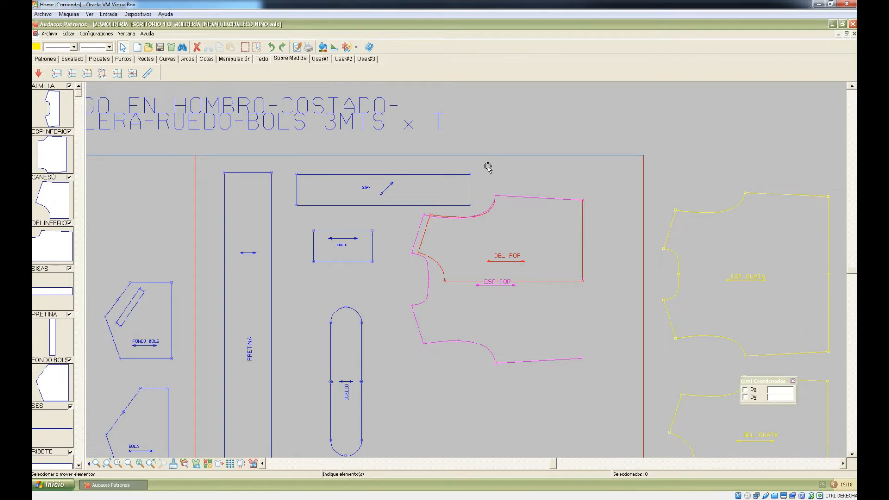
pyautogui.scroll(-2, 308, 210)
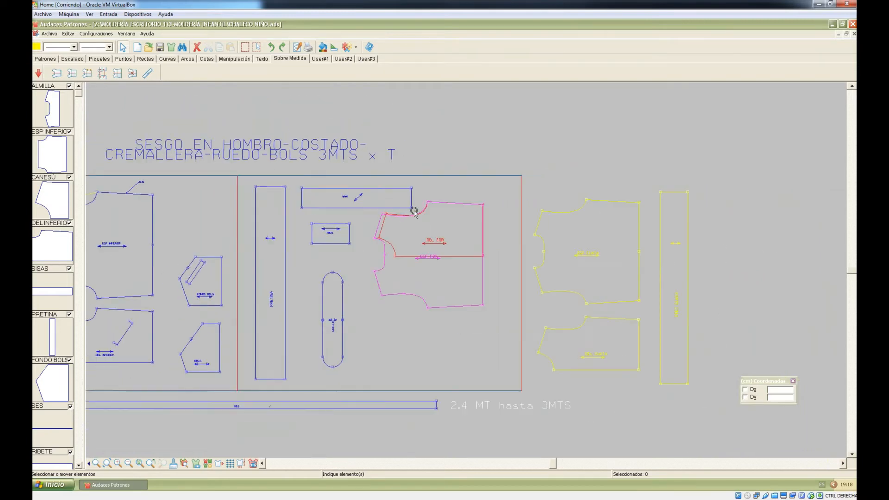
pyautogui.scroll(4, 414, 212)
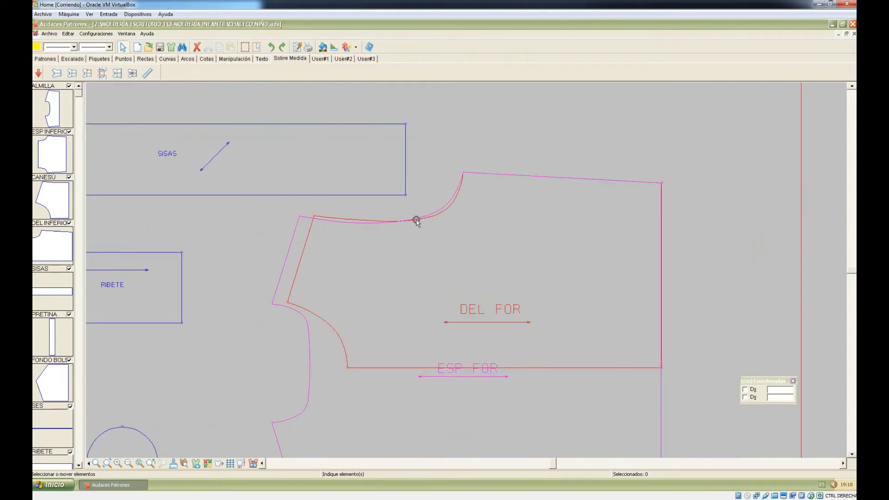
pyautogui.scroll(1, 416, 223)
pyautogui.scroll(-2, 419, 216)
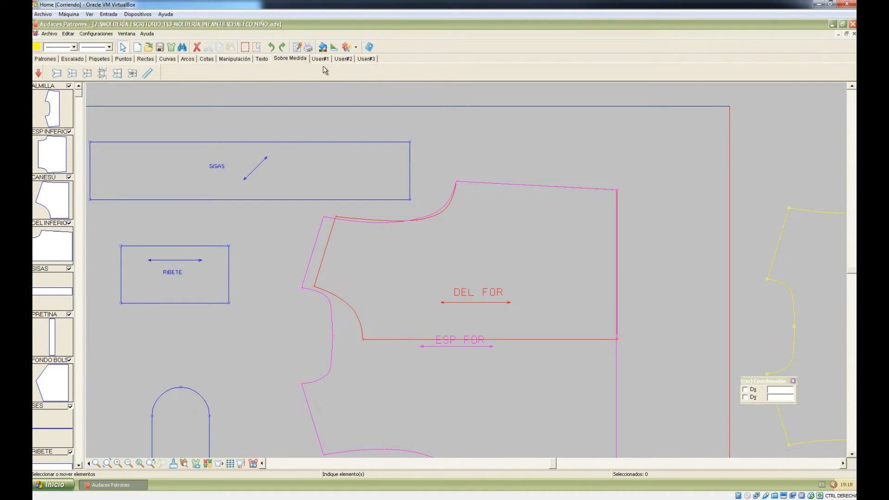
pyautogui.click(321, 58)
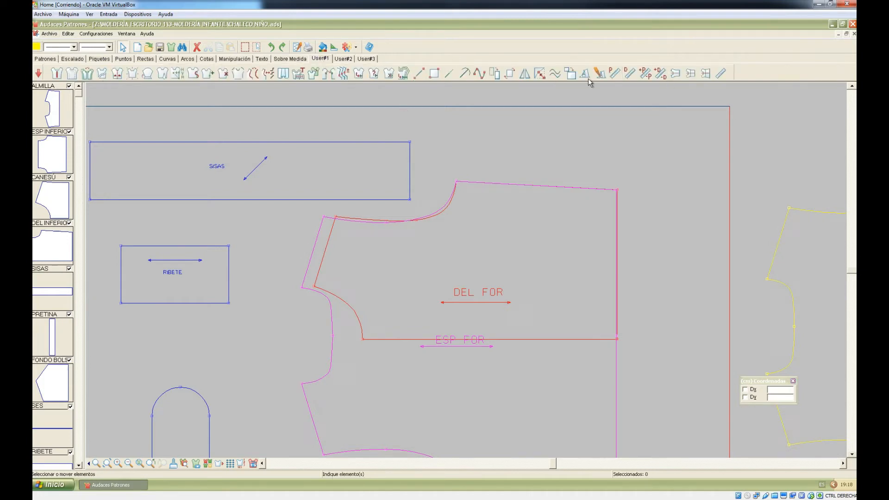
# Step: Switch through User#2 to the User#3 tool set and zoom to the whole CHALECO NIÑO marker
pyautogui.click(343, 59)
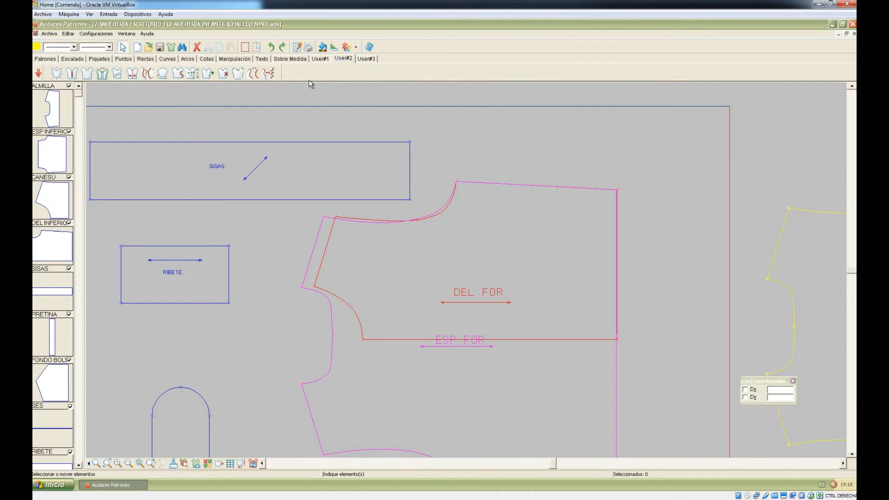
pyautogui.click(366, 59)
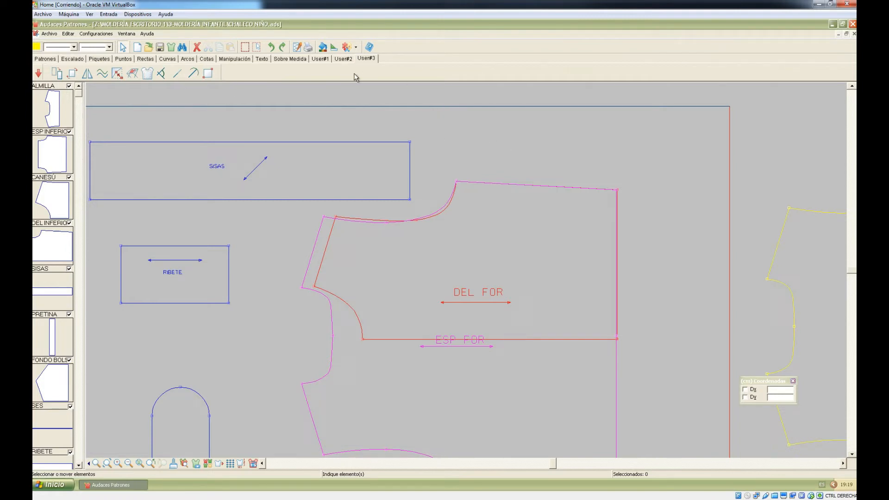
pyautogui.scroll(-5, 425, 130)
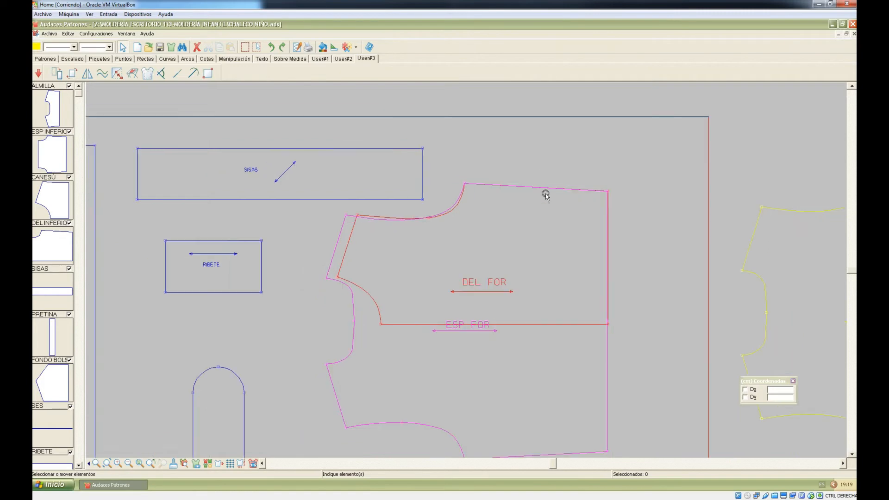
pyautogui.scroll(-2, 433, 167)
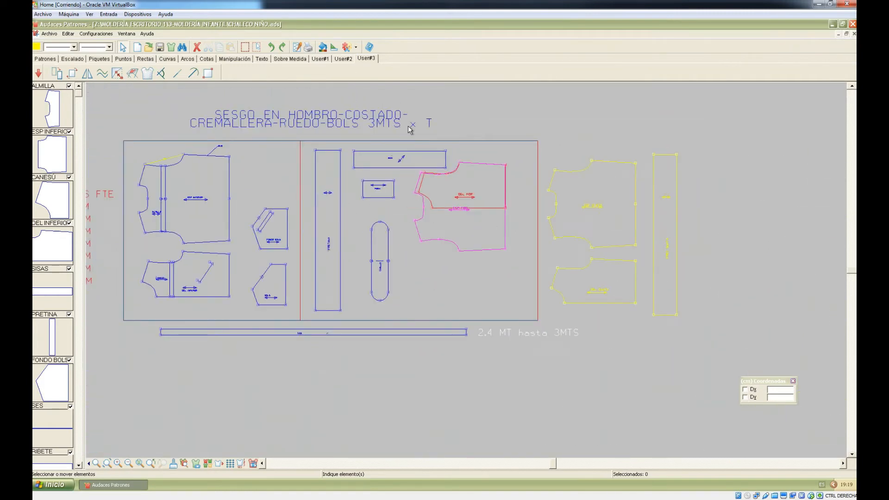
pyautogui.click(106, 463)
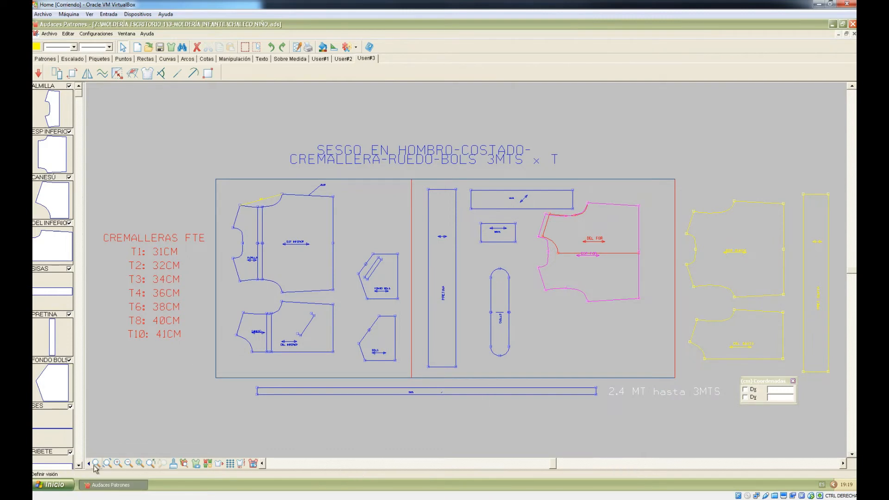
# Step: Zoom around the marker by window and step zooms, then make the BOLS piece fill the view
pyautogui.scroll(-1, 312, 366)
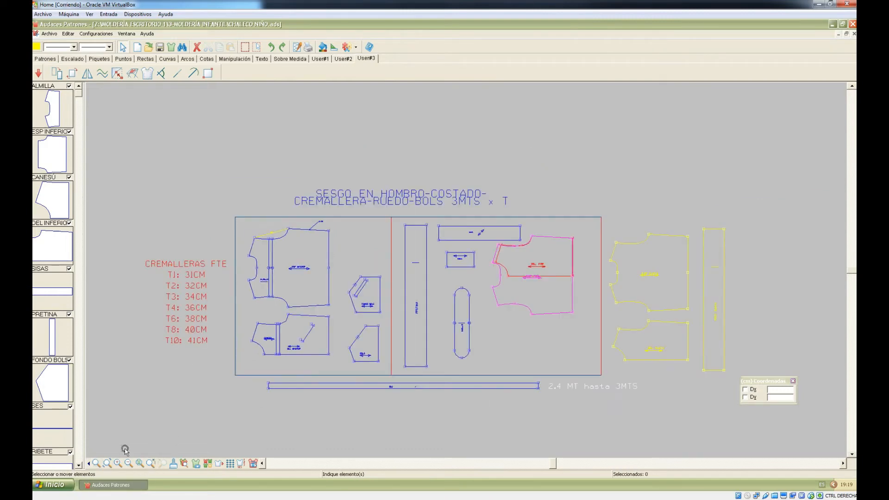
pyautogui.click(96, 463)
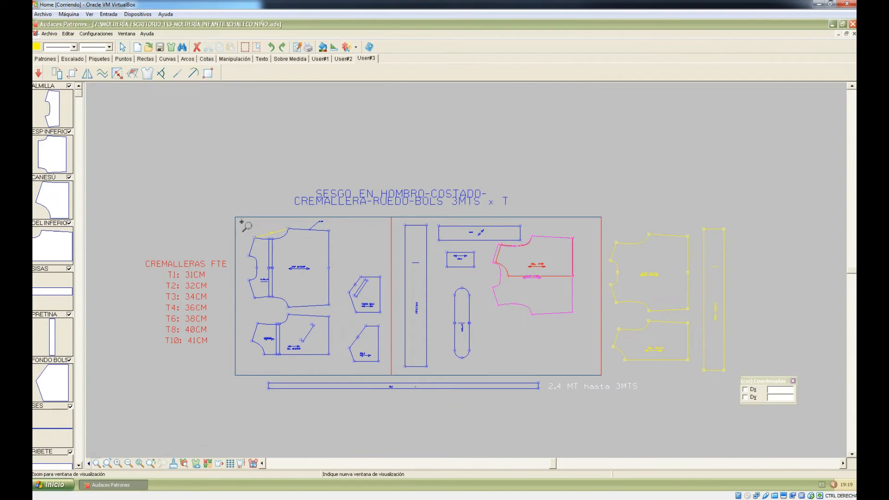
pyautogui.click(357, 295)
pyautogui.moveTo(221, 237); pyautogui.dragTo(511, 373)
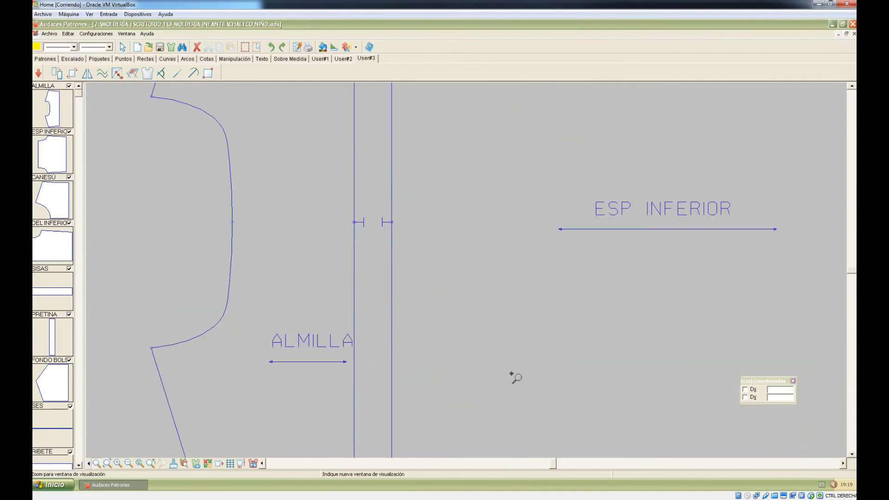
pyautogui.click(108, 464)
pyautogui.click(118, 464)
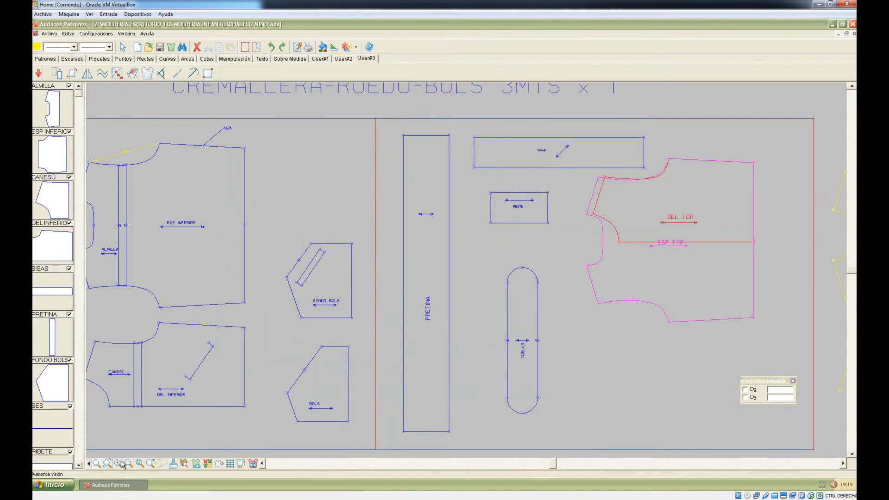
pyautogui.click(121, 463)
pyautogui.click(122, 464)
pyautogui.click(129, 463)
pyautogui.click(129, 463)
pyautogui.click(140, 463)
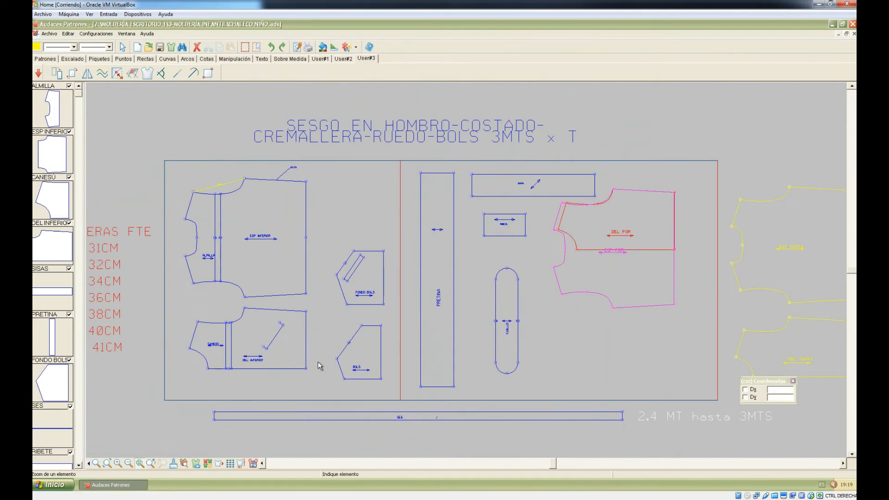
pyautogui.click(351, 338)
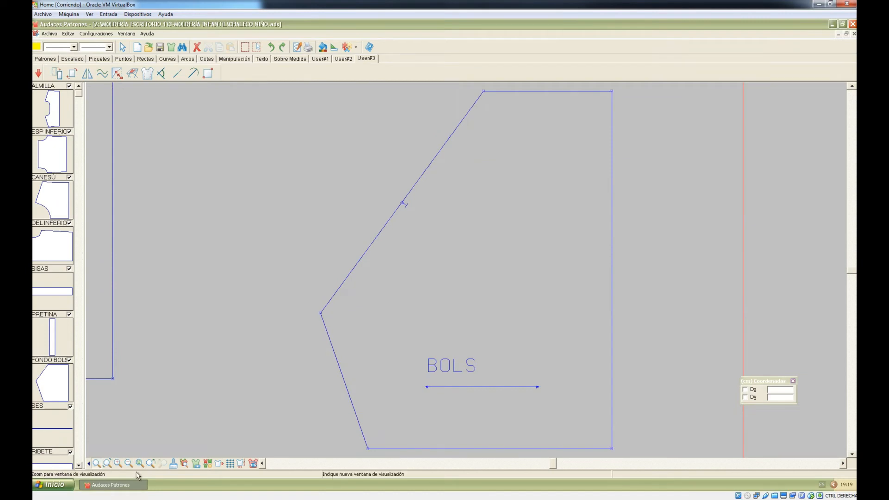
# Step: Show and then hide the graded size lines around BOLS
pyautogui.click(185, 465)
pyautogui.click(187, 465)
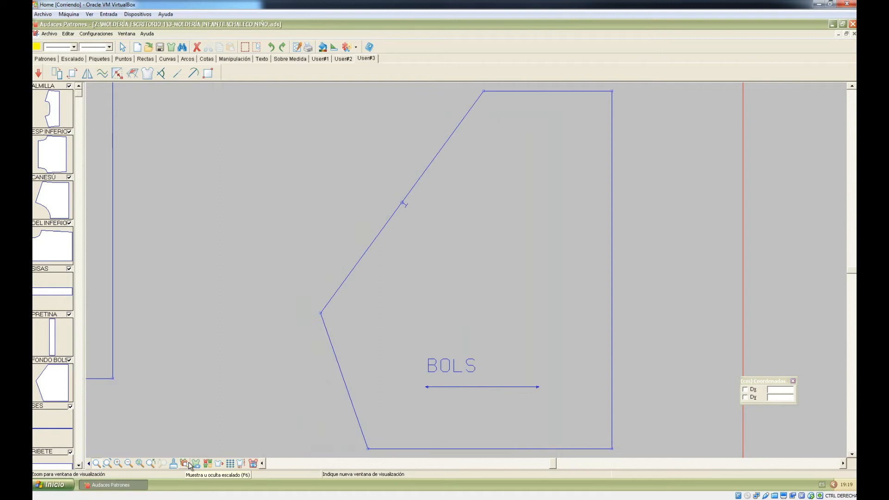
pyautogui.click(196, 463)
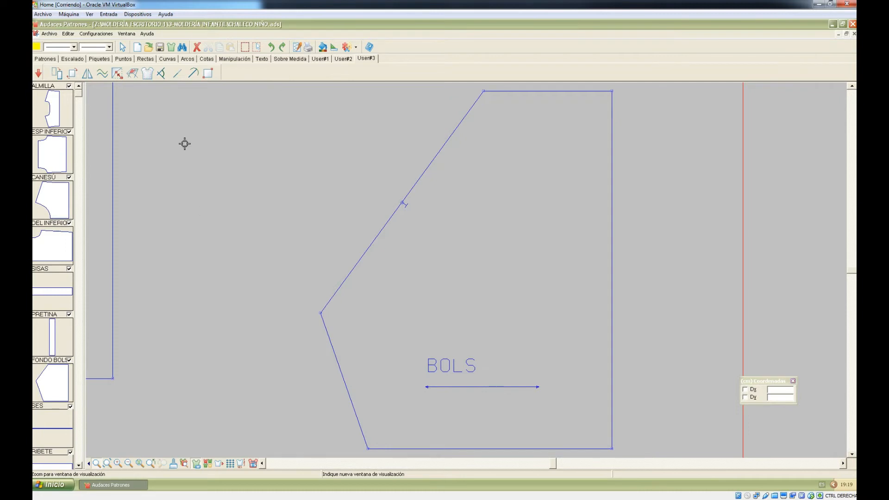
# Step: Try moving BOLS's left corner outward, undo it, and toggle the dot grid on and off
pyautogui.click(117, 73)
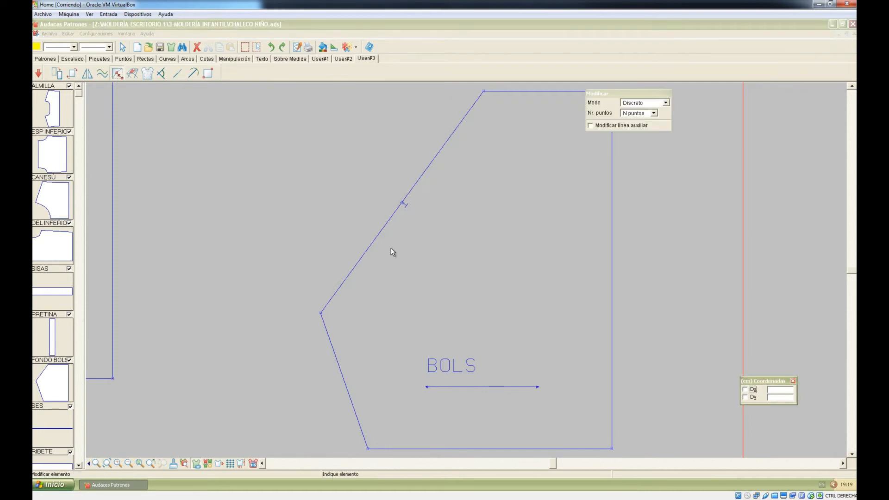
pyautogui.click(324, 312)
pyautogui.click(319, 313)
pyautogui.click(262, 289)
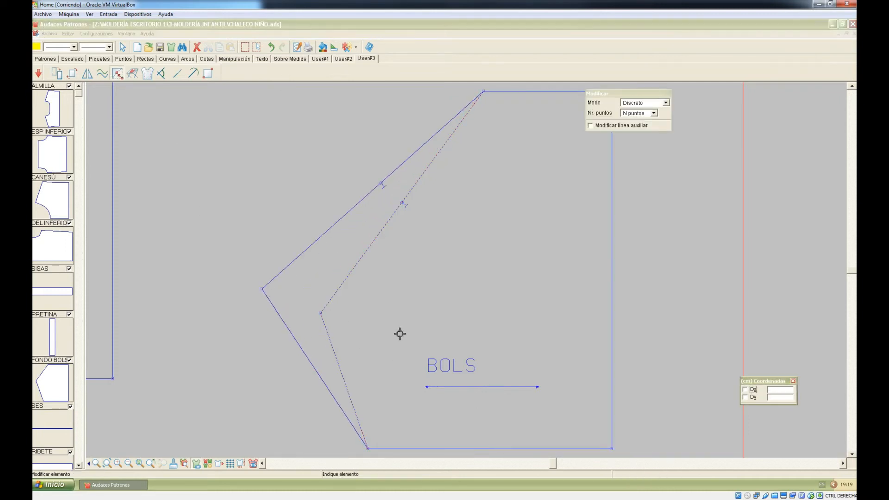
pyautogui.hotkey('ctrl', 'z')
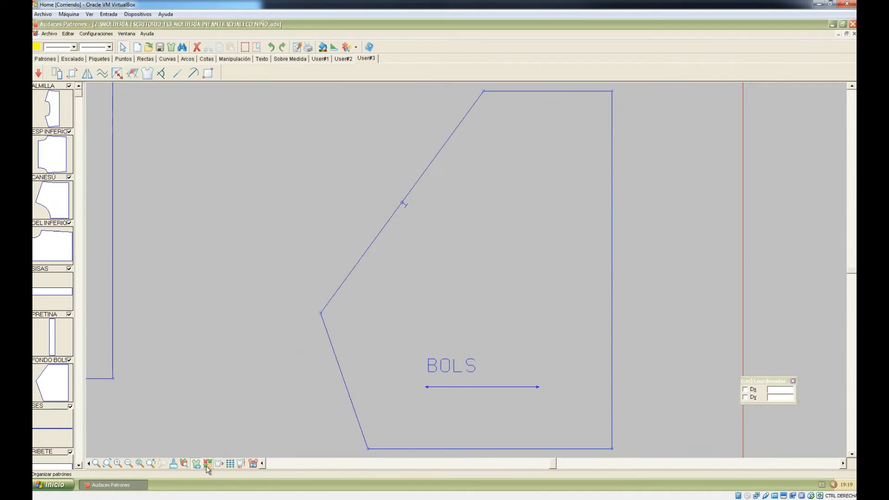
pyautogui.click(228, 464)
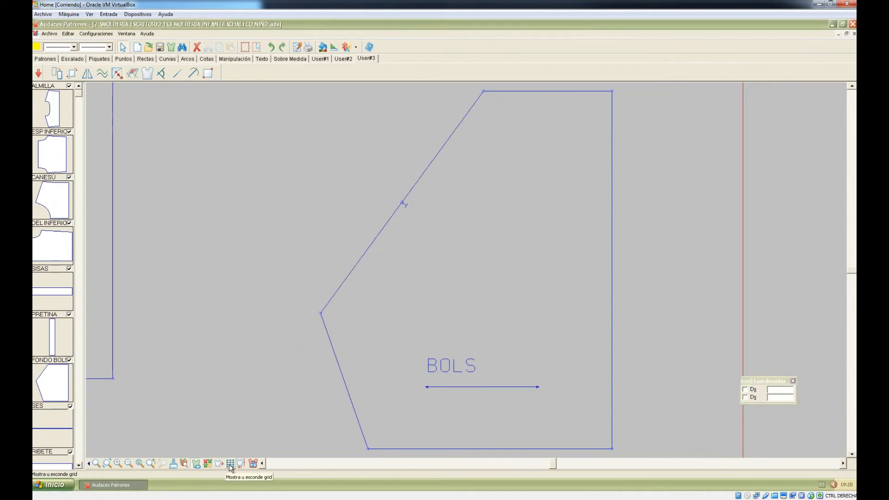
pyautogui.click(230, 465)
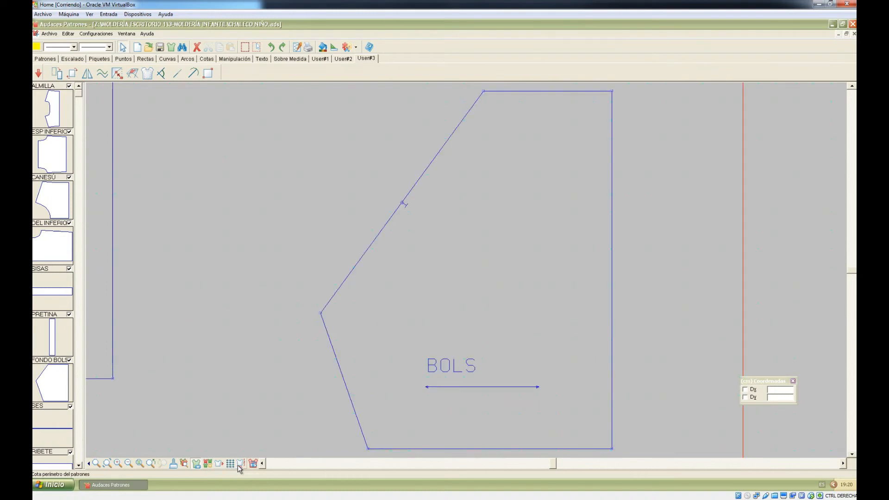
# Step: Show edge lengths and point numbers on the vest pieces and hide auxiliary lines
pyautogui.click(238, 464)
pyautogui.click(251, 463)
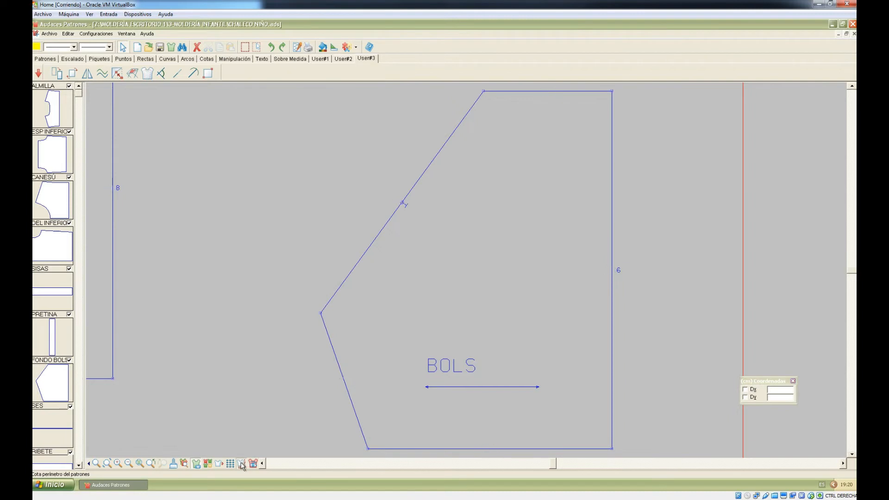
pyautogui.click(261, 463)
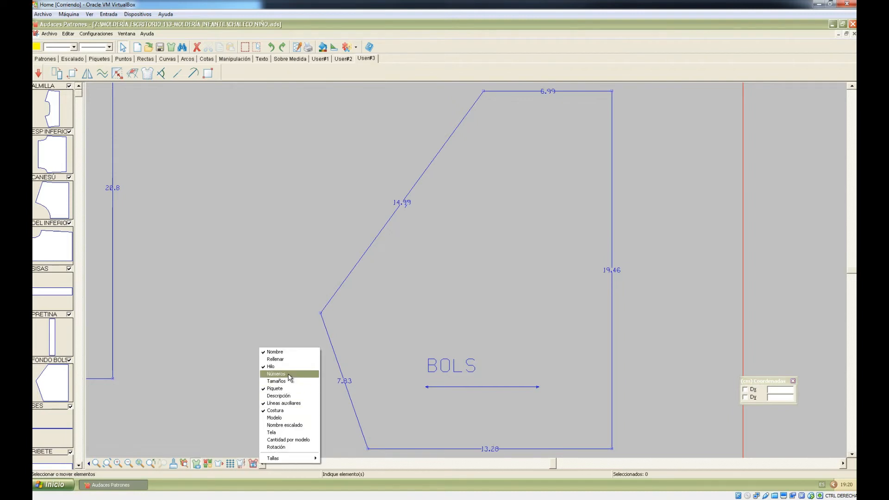
pyautogui.click(293, 404)
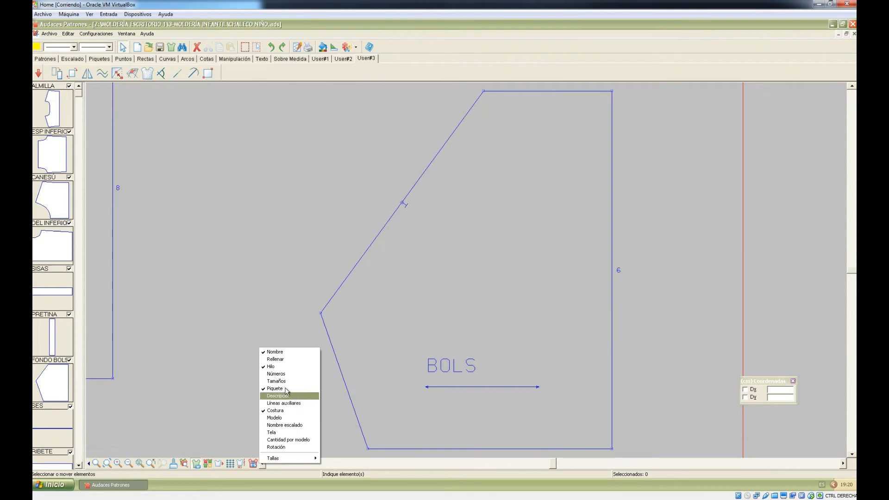
pyautogui.click(284, 374)
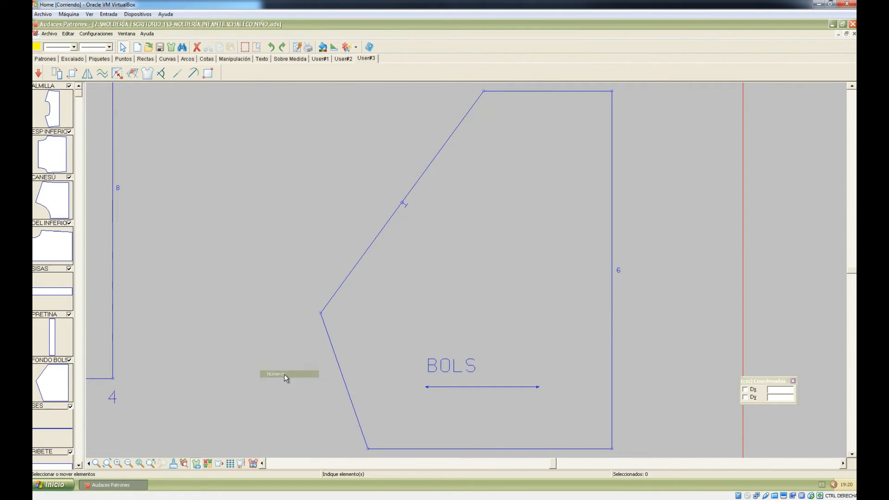
pyautogui.click(389, 339)
pyautogui.scroll(-2, 390, 335)
pyautogui.scroll(-2, 389, 335)
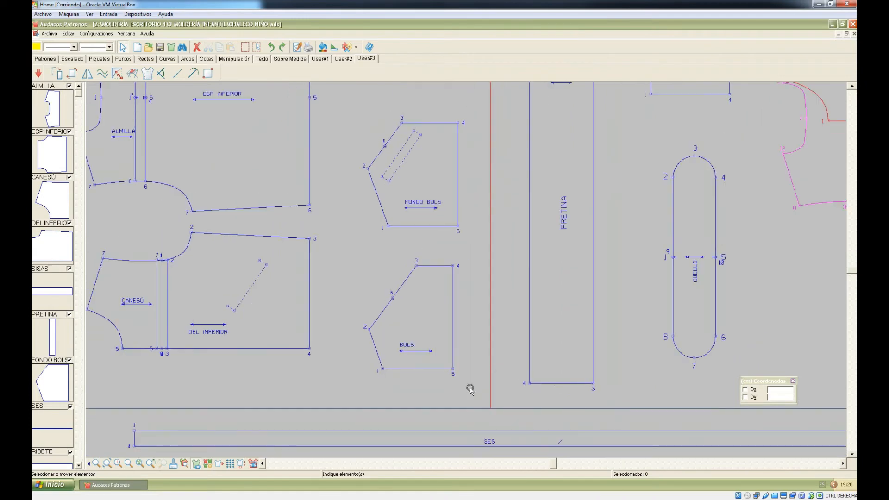
pyautogui.scroll(2, 394, 382)
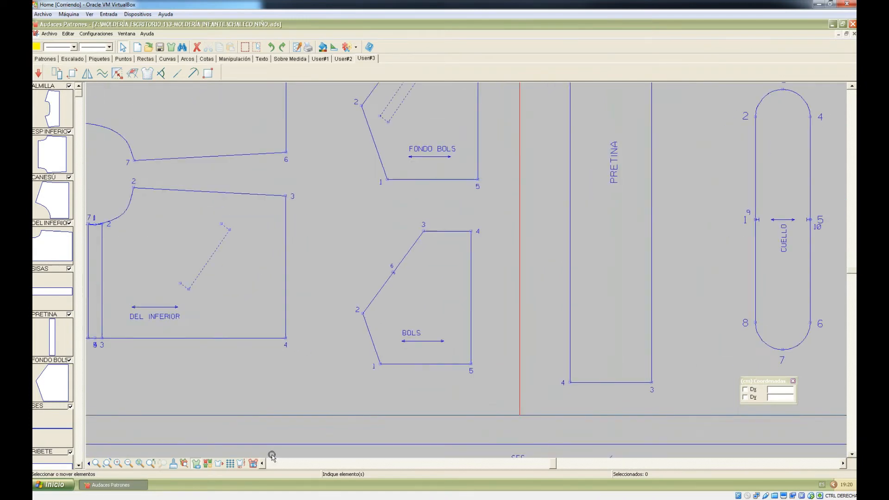
# Step: Hide point numbers, turn grain-line arrows back on, and zoom out to every vest piece
pyautogui.click(250, 464)
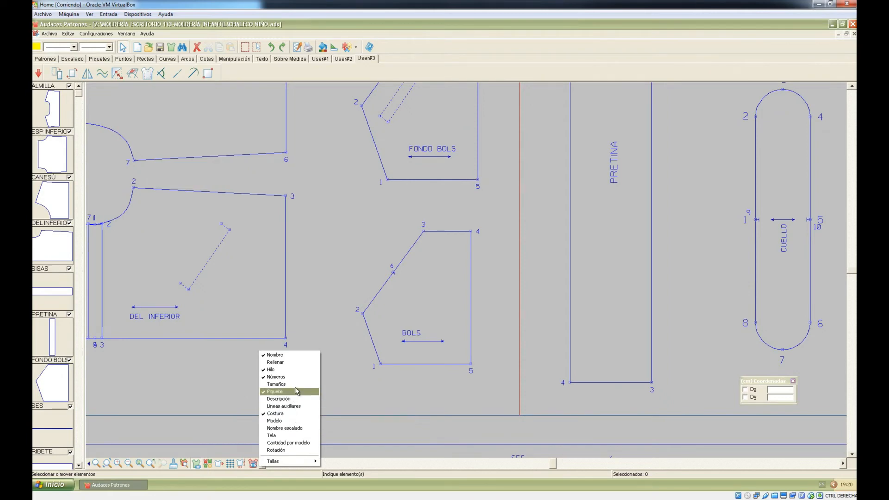
pyautogui.click(297, 371)
pyautogui.click(252, 463)
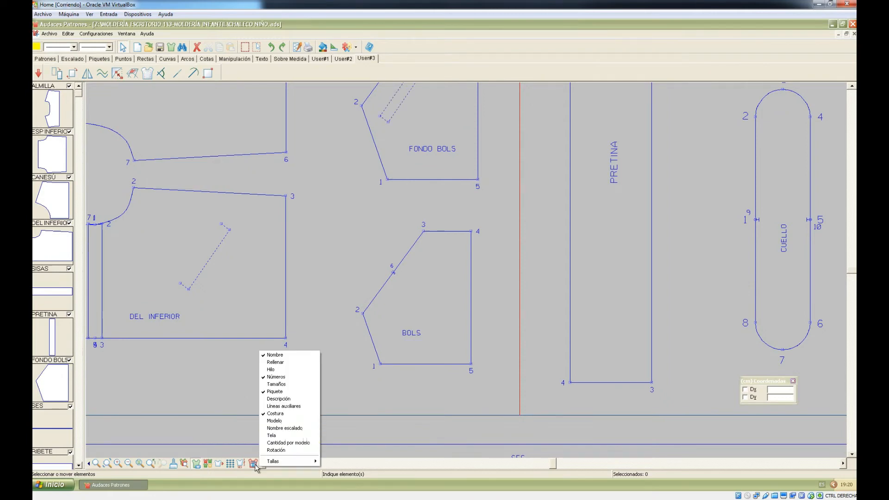
pyautogui.click(277, 376)
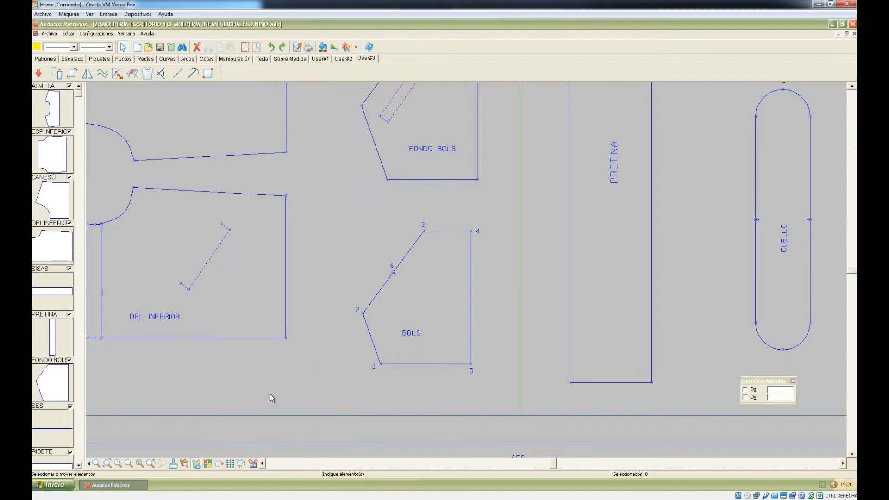
pyautogui.click(253, 463)
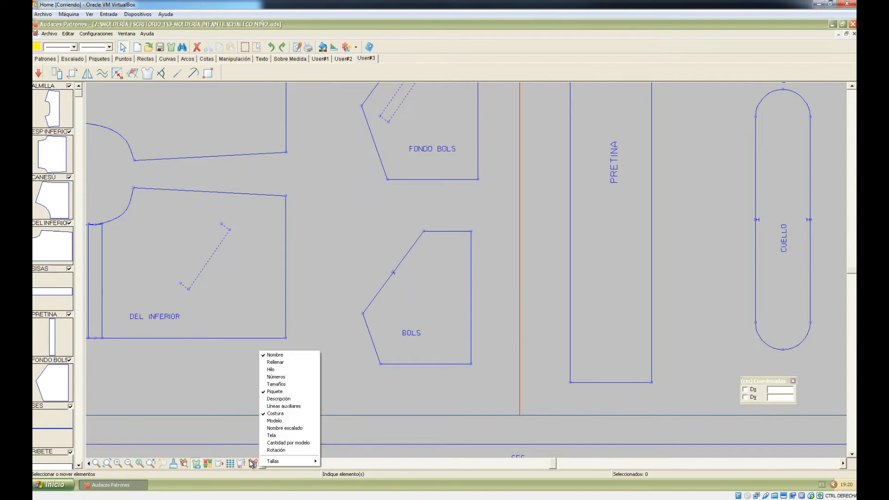
pyautogui.click(283, 369)
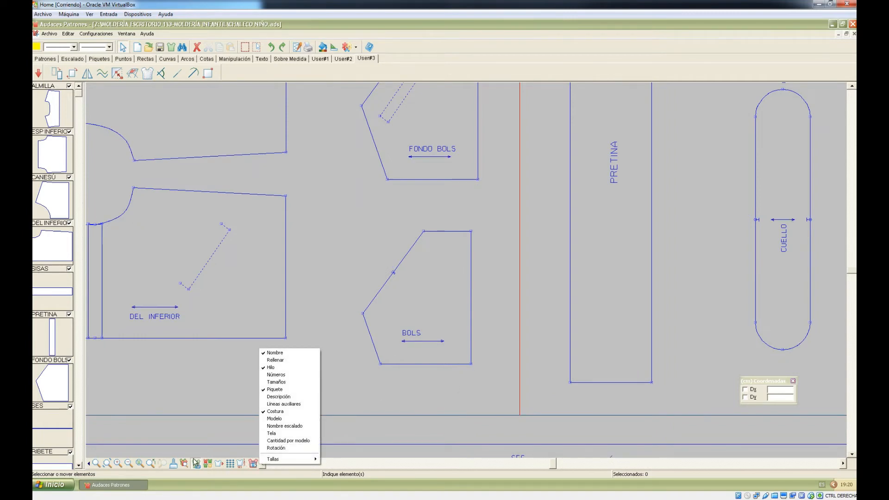
pyautogui.click(107, 463)
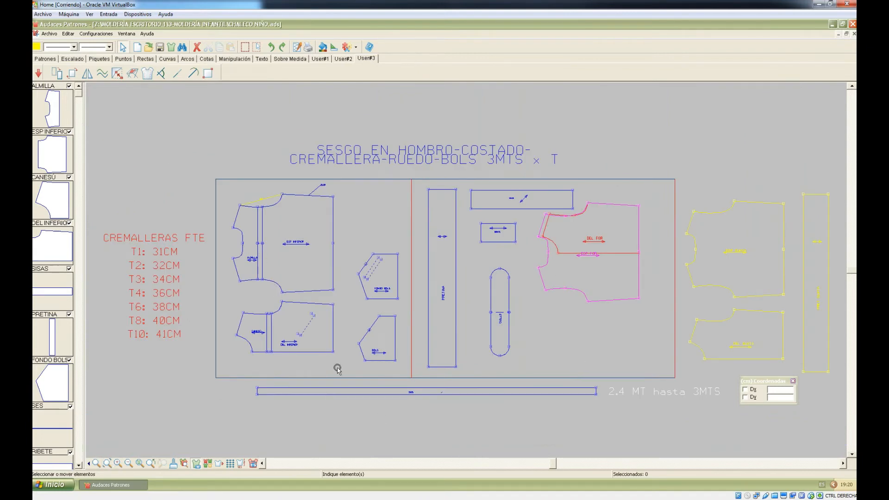
pyautogui.scroll(3, 306, 338)
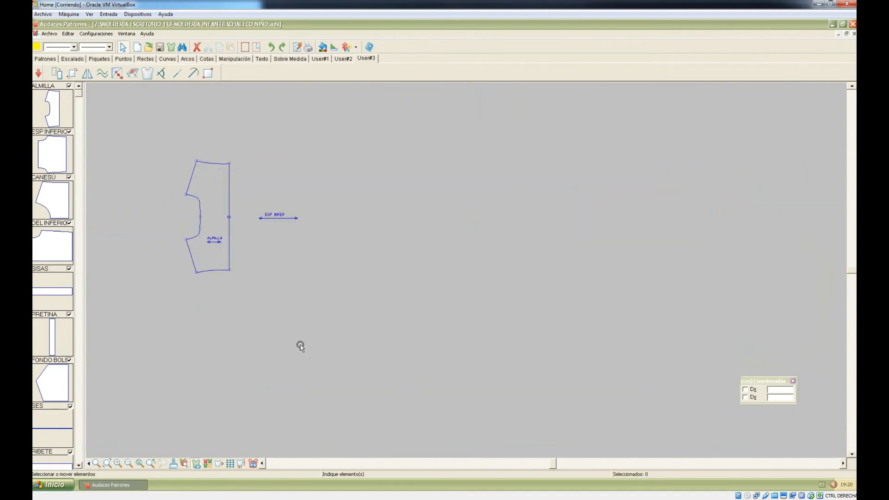
pyautogui.scroll(2, 301, 340)
pyautogui.scroll(1, 292, 343)
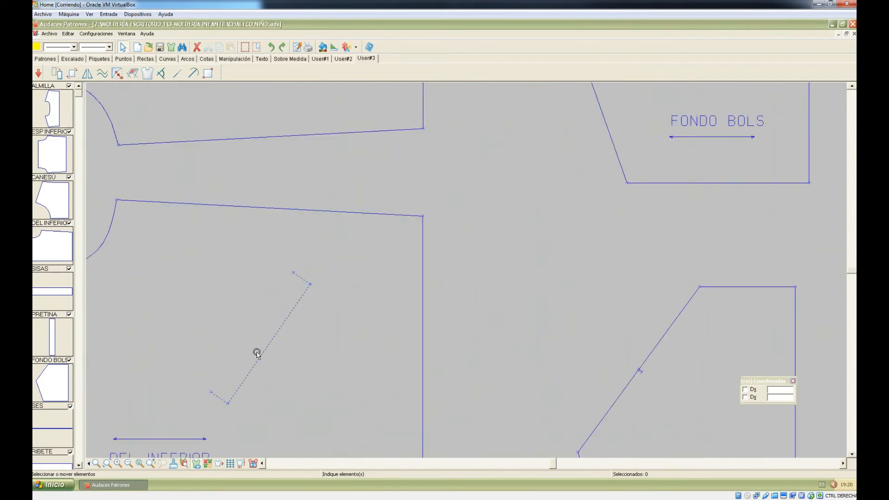
pyautogui.scroll(-1, 272, 401)
pyautogui.scroll(-3, 285, 376)
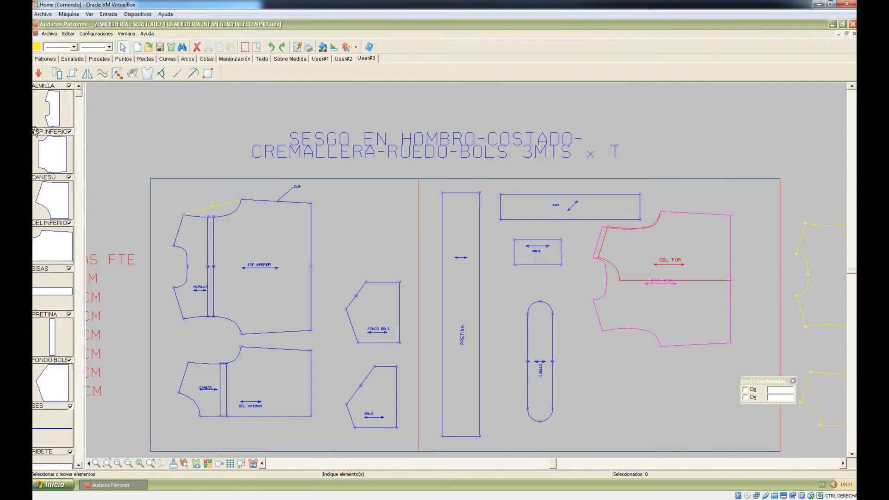
pyautogui.scroll(-1, 423, 271)
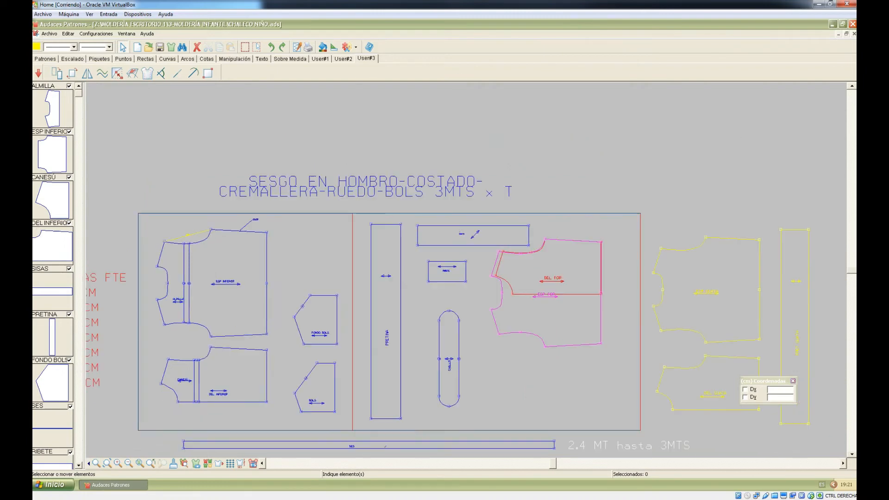
pyautogui.click(110, 462)
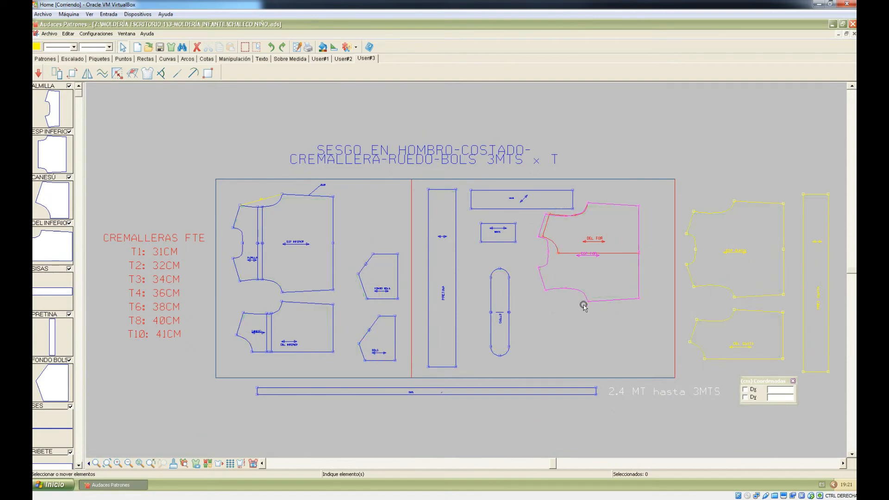
# Step: Minimize Patrones and open 001-CZ MASC M from 00-TRAZOS\7-TÁCTICO TRAZO in Trazo
pyautogui.click(831, 24)
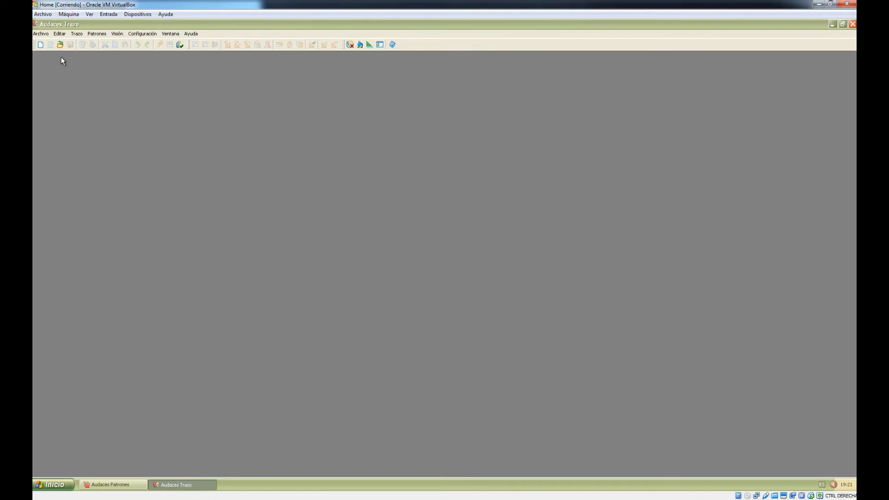
pyautogui.click(60, 44)
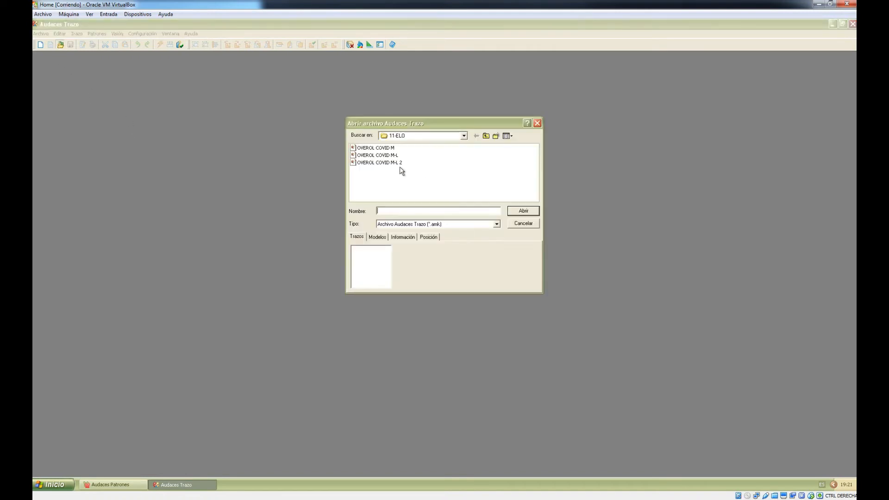
pyautogui.click(408, 136)
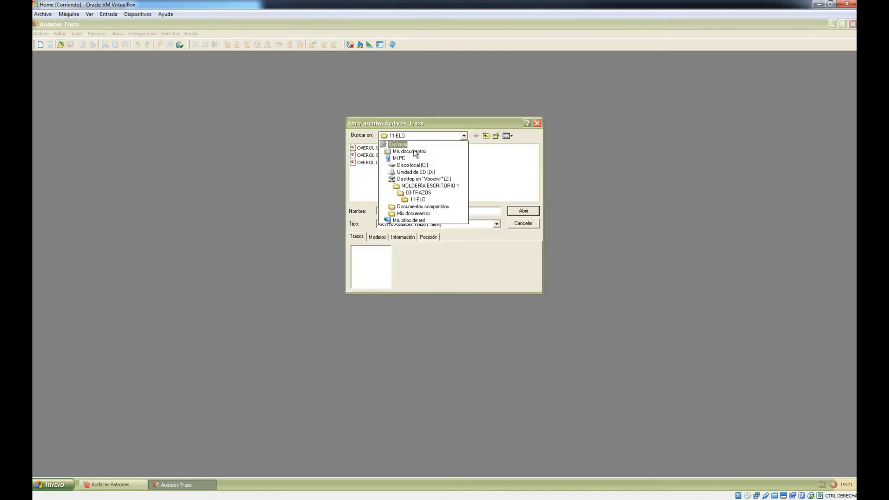
pyautogui.click(417, 193)
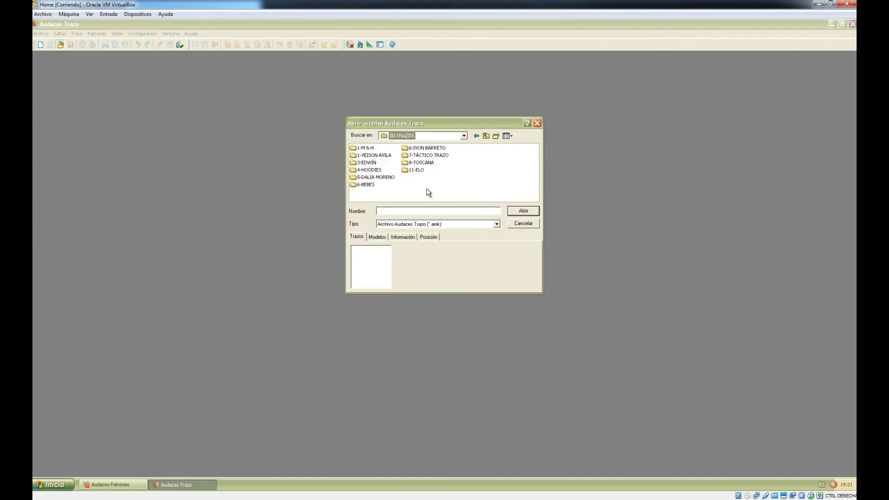
pyautogui.doubleClick(433, 156)
pyautogui.doubleClick(380, 149)
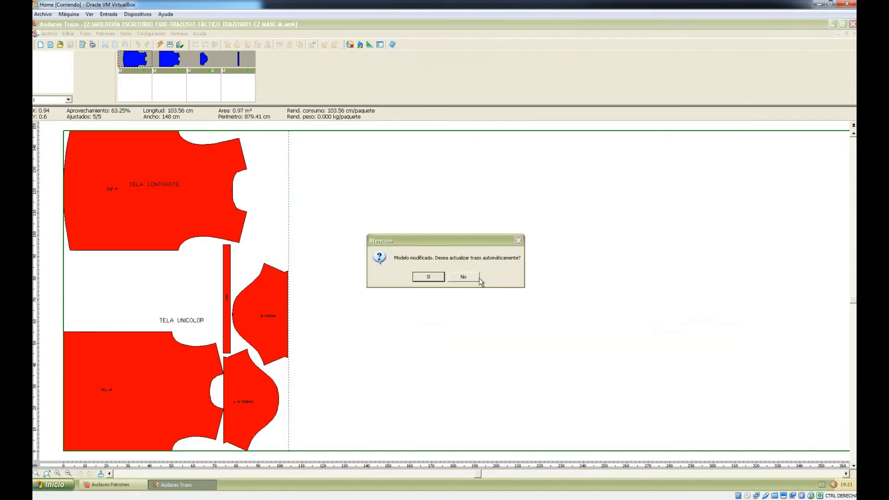
# Step: Decline the automatic marker update and open the Modificar dialog for Tela 1
pyautogui.click(461, 276)
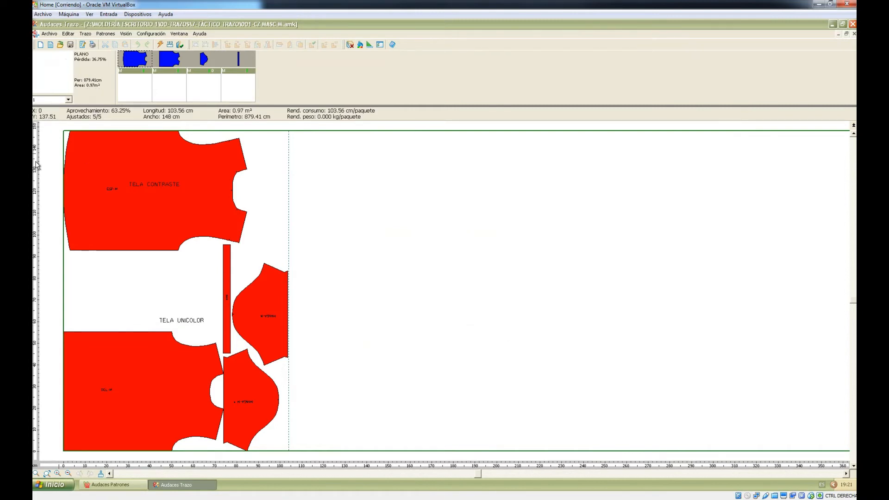
pyautogui.doubleClick(309, 140)
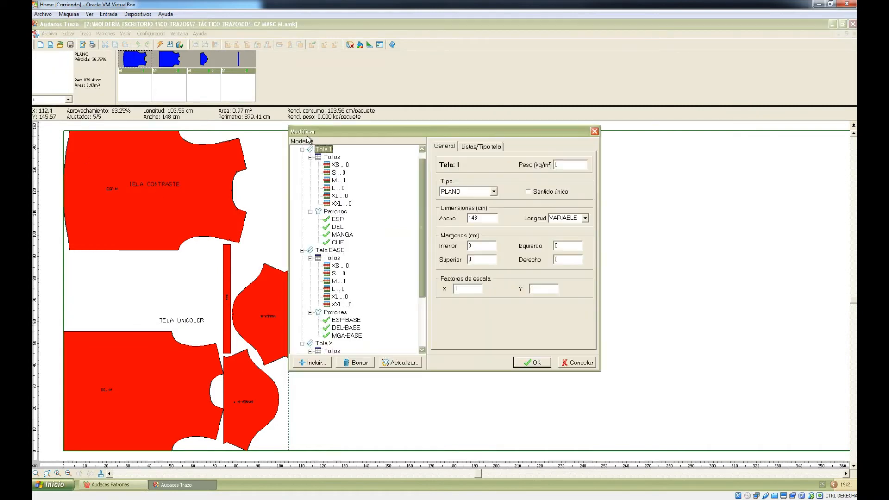
# Step: Set quantity 1 for sizes XS, S and XL under Tallas and apply
pyautogui.click(337, 172)
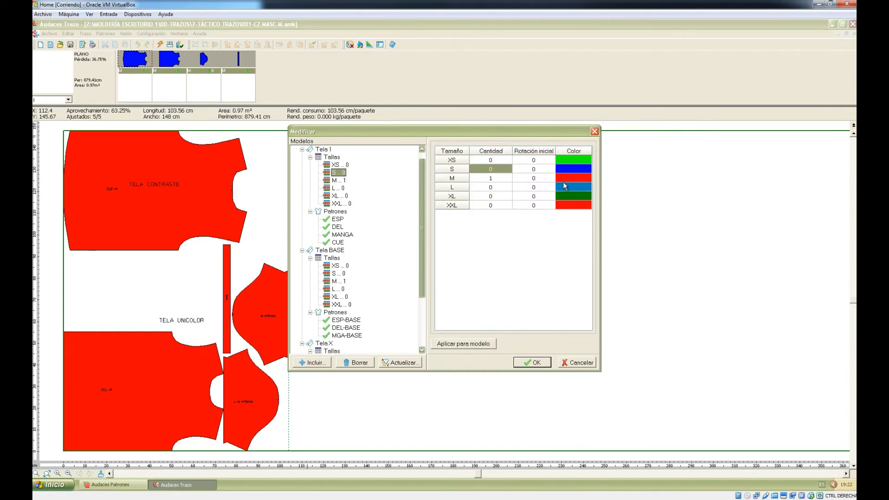
pyautogui.click(493, 159)
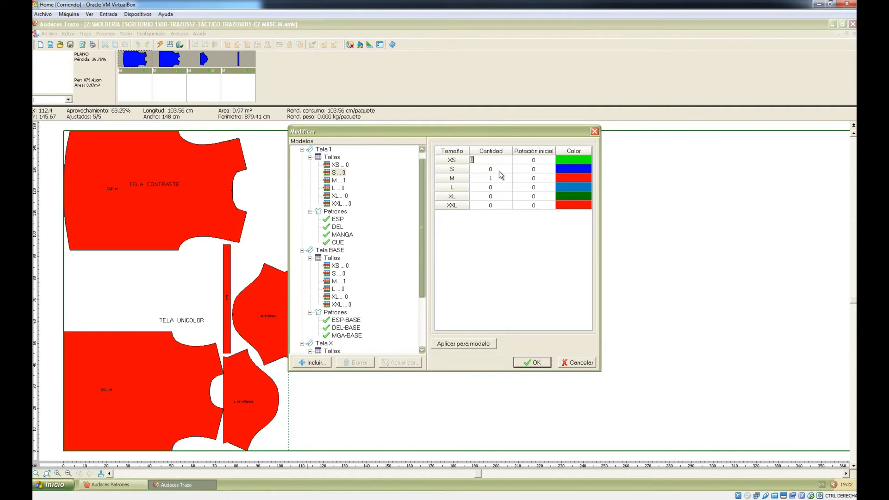
pyautogui.write('1')
pyautogui.press('Down')
pyautogui.write('1')
pyautogui.press('Down')
pyautogui.press('Down')
pyautogui.press('Down')
pyautogui.write('1')
pyautogui.press('Down')
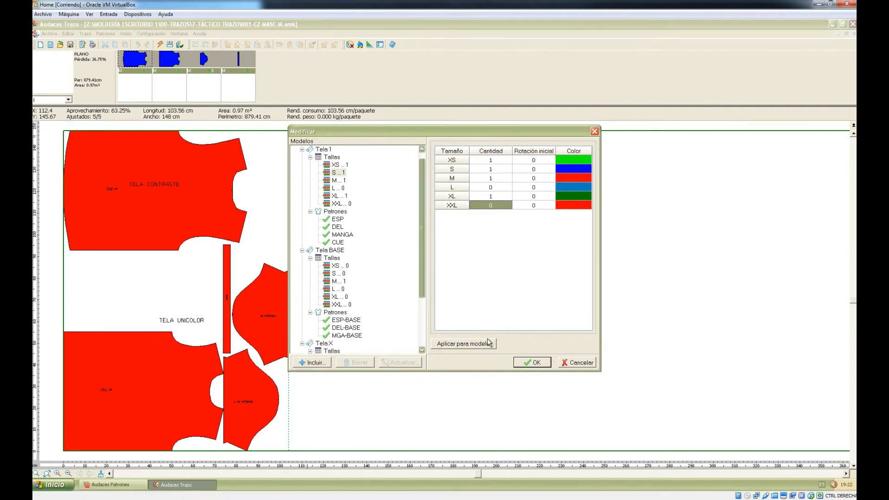
pyautogui.click(533, 362)
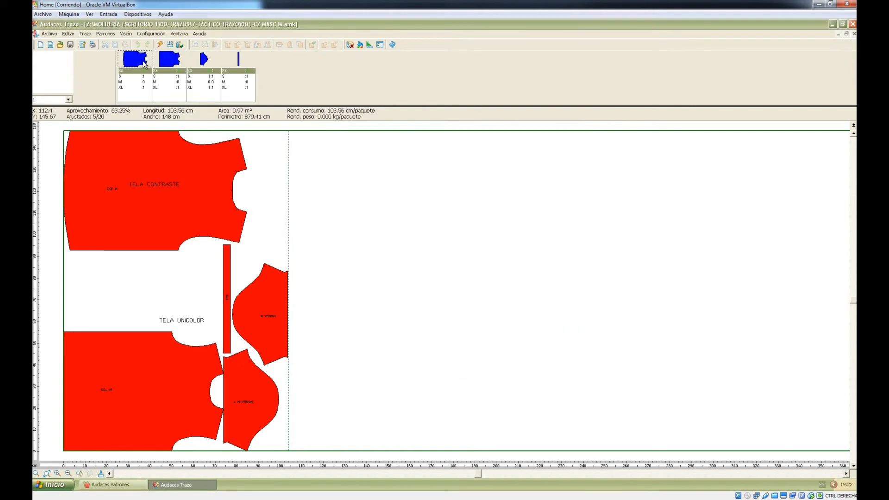
# Step: Place the S, XL and remaining size pieces on the marker from the piece bar
pyautogui.doubleClick(122, 77)
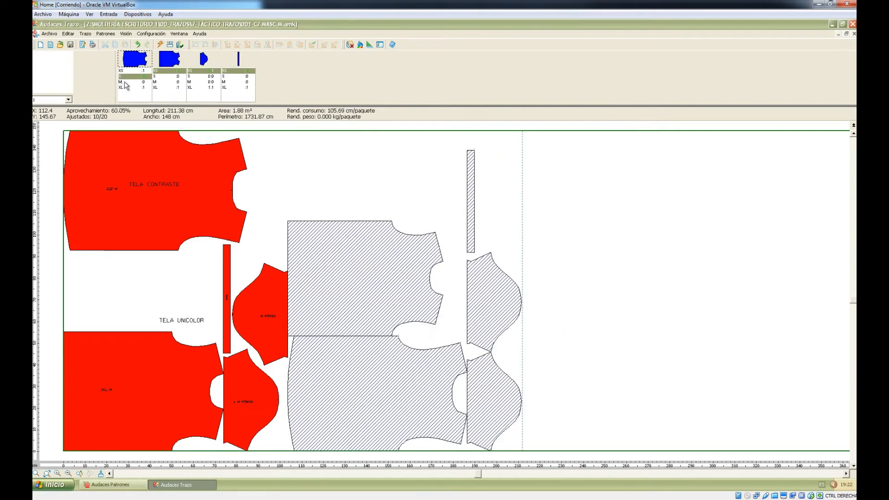
pyautogui.doubleClick(130, 87)
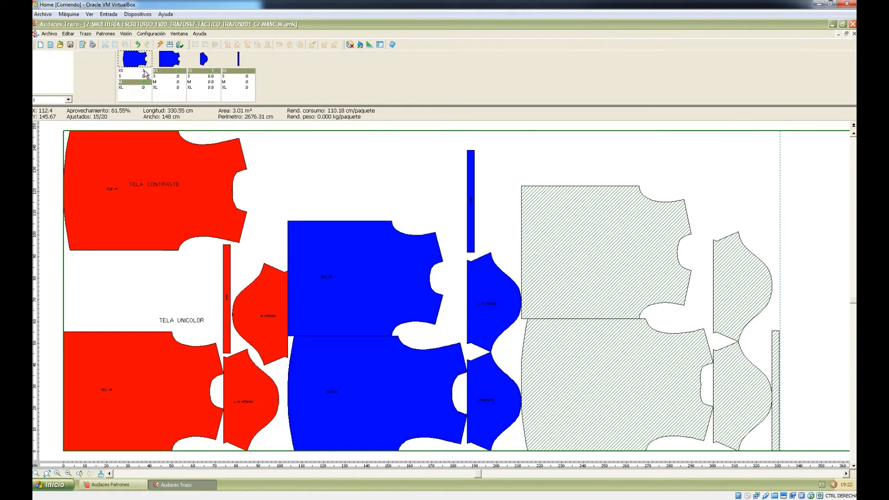
pyautogui.doubleClick(147, 82)
pyautogui.click(276, 186)
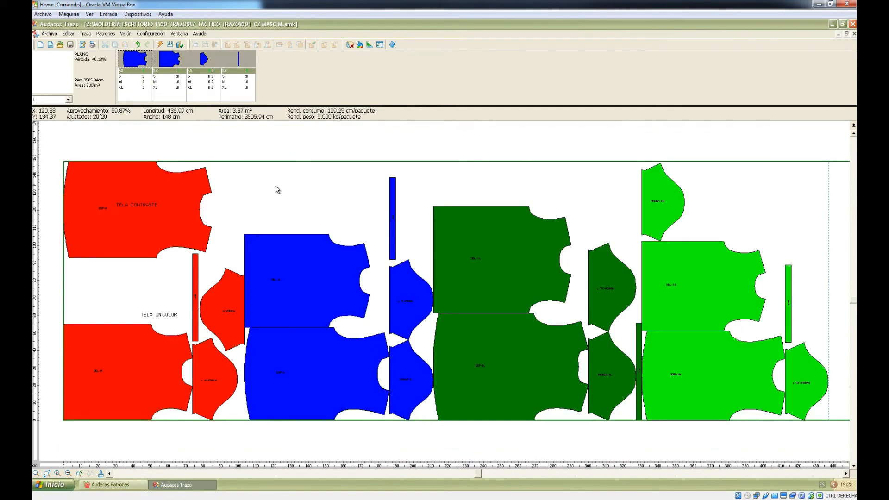
pyautogui.press('F10')
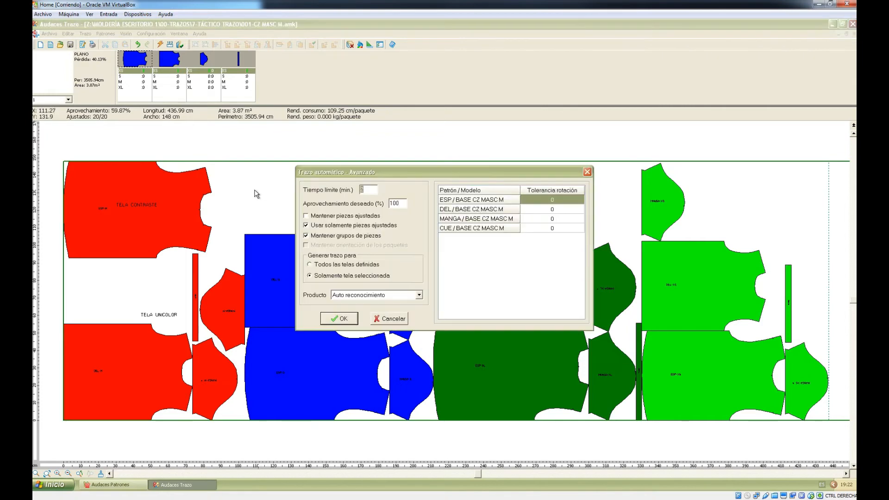
pyautogui.press('Return')
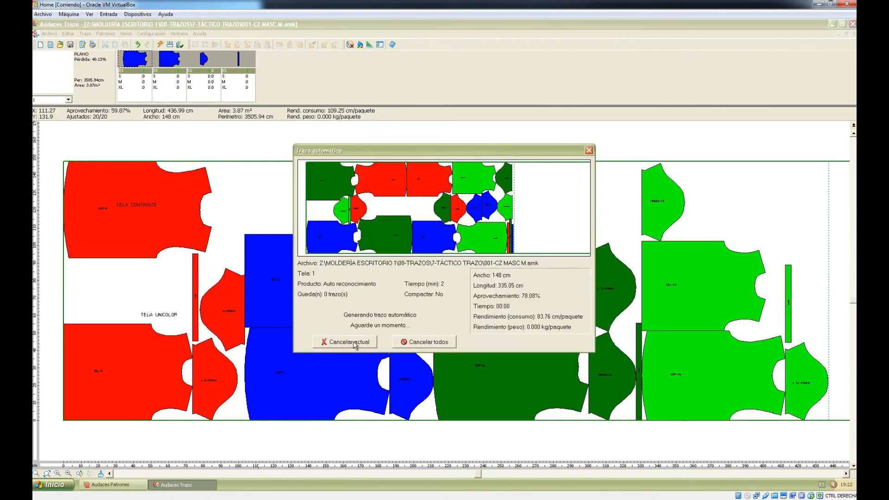
pyautogui.click(348, 342)
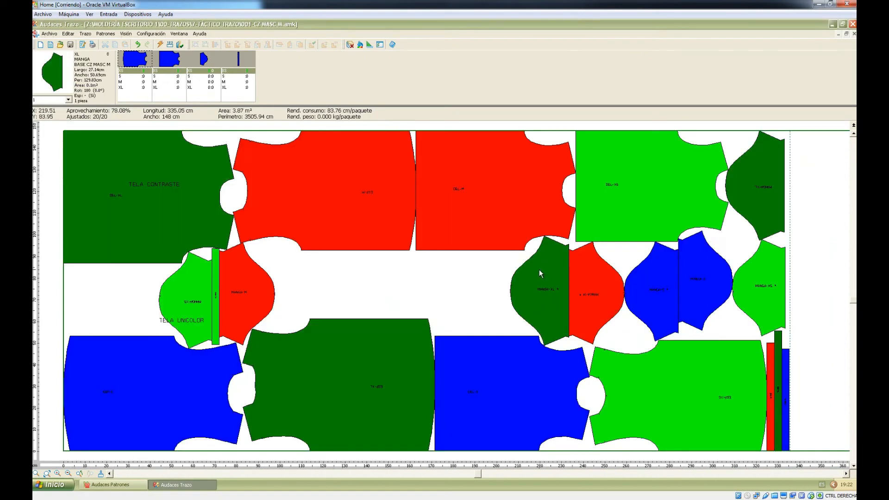
pyautogui.hotkey('ctrl', 'z')
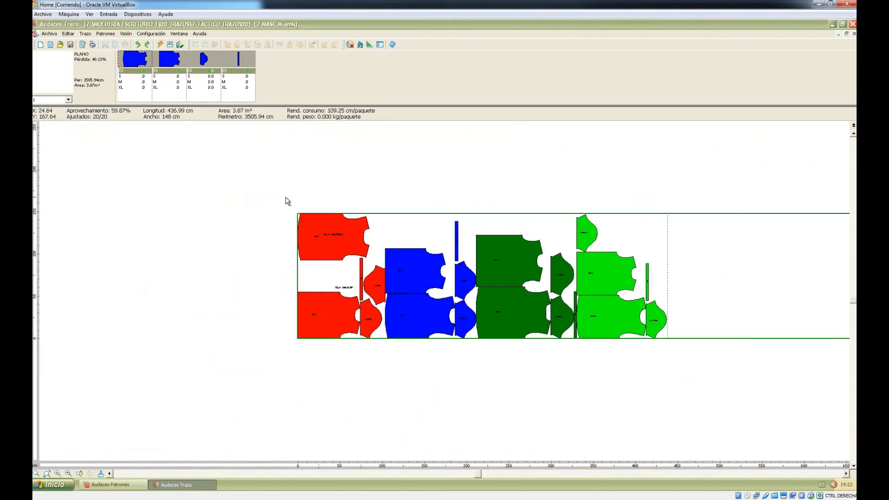
# Step: Delete the blue size S pieces and the red pieces from the marker
pyautogui.moveTo(400, 192)
pyautogui.mouseDown()
pyautogui.moveTo(456, 299)
pyautogui.moveTo(468, 357)
pyautogui.mouseUp()
pyautogui.press('Delete')
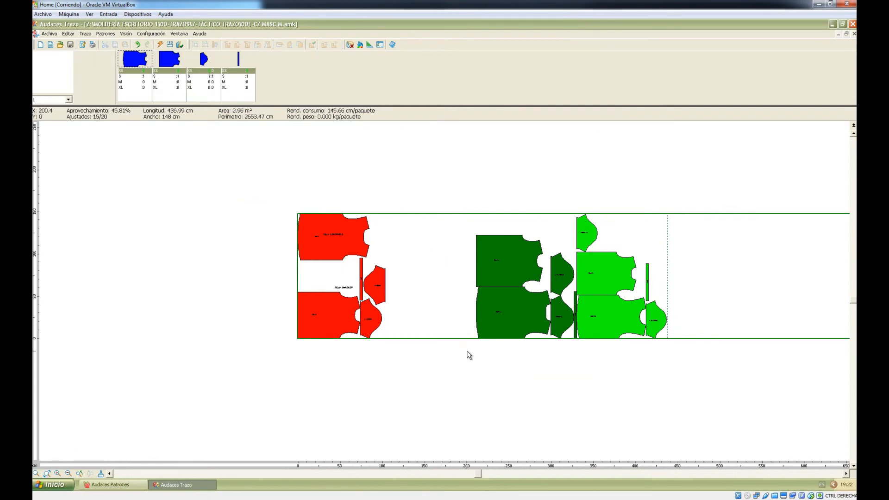
pyautogui.moveTo(256, 168); pyautogui.dragTo(409, 386)
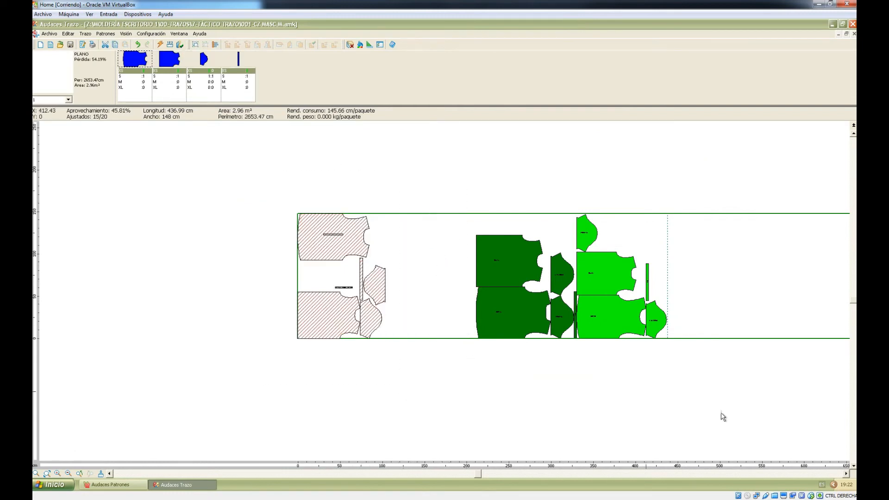
pyautogui.press('Delete')
# Step: Run Trazo automático from the Avanzado dialog and stop with the generated marker
pyautogui.press('F9')
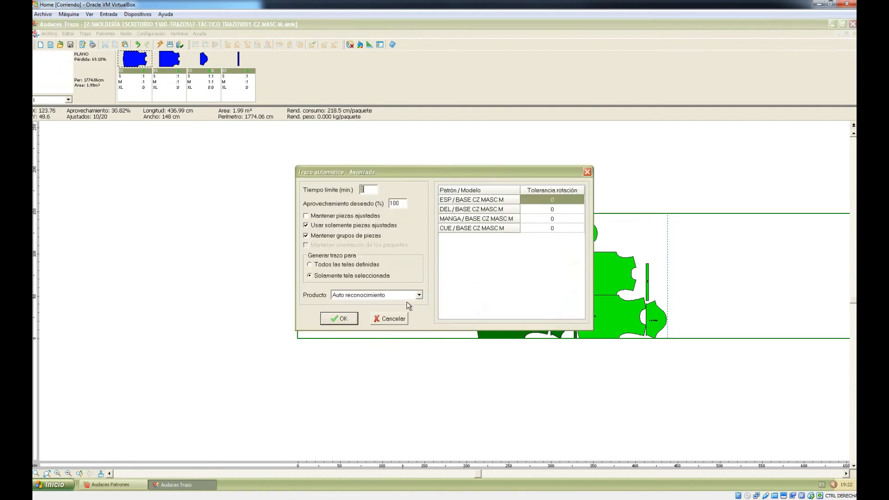
pyautogui.press('Return')
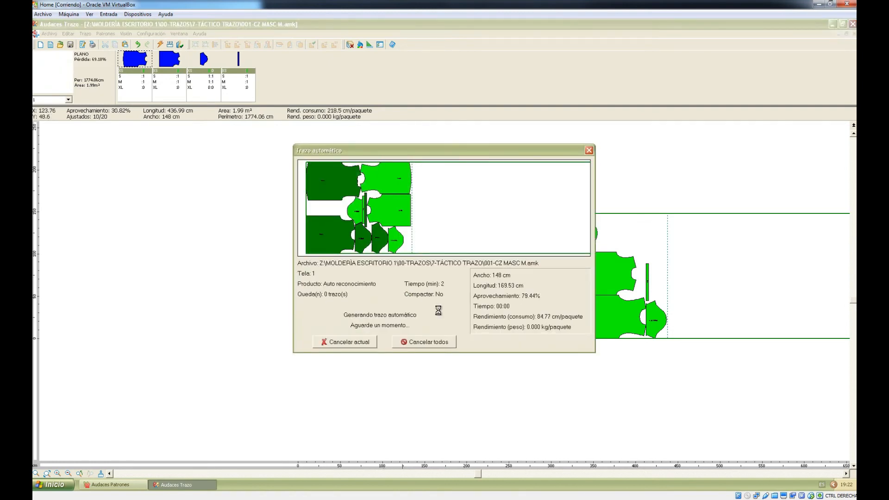
pyautogui.click(356, 342)
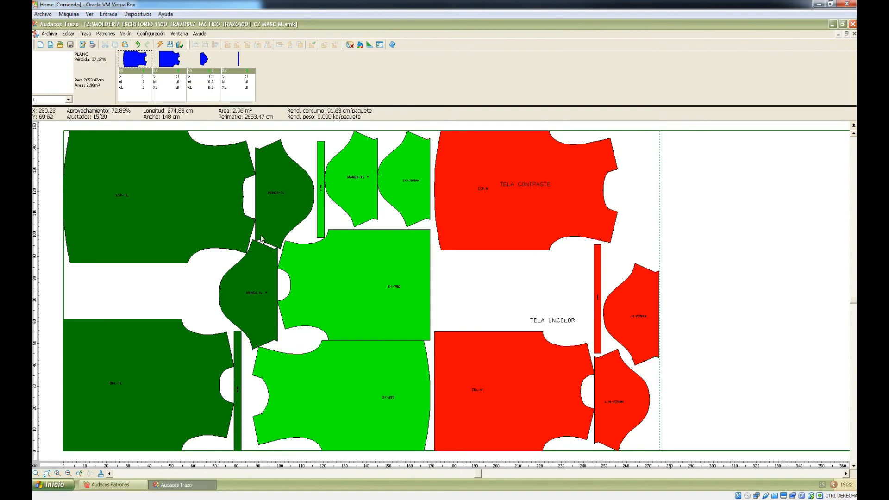
# Step: Browse the Archivo, Editar and other menus, ending on the Configuración menu
pyautogui.click(50, 34)
pyautogui.click(49, 34)
pyautogui.click(50, 34)
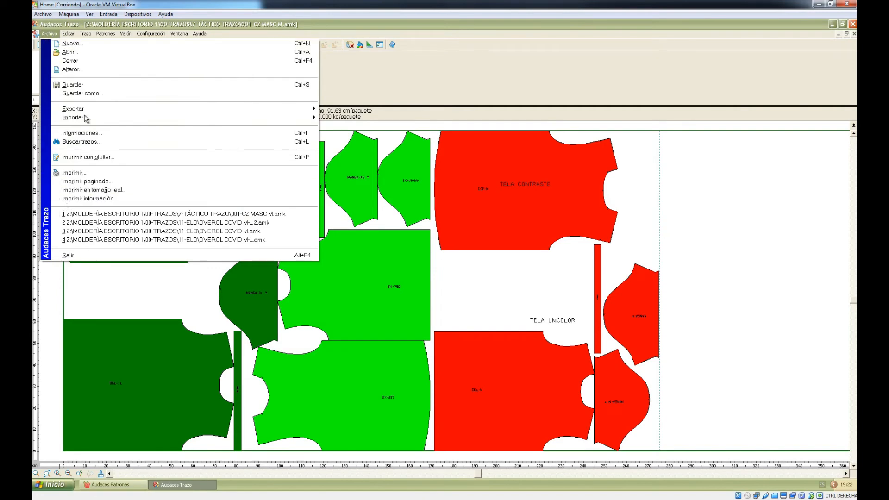
pyautogui.moveTo(62, 35)
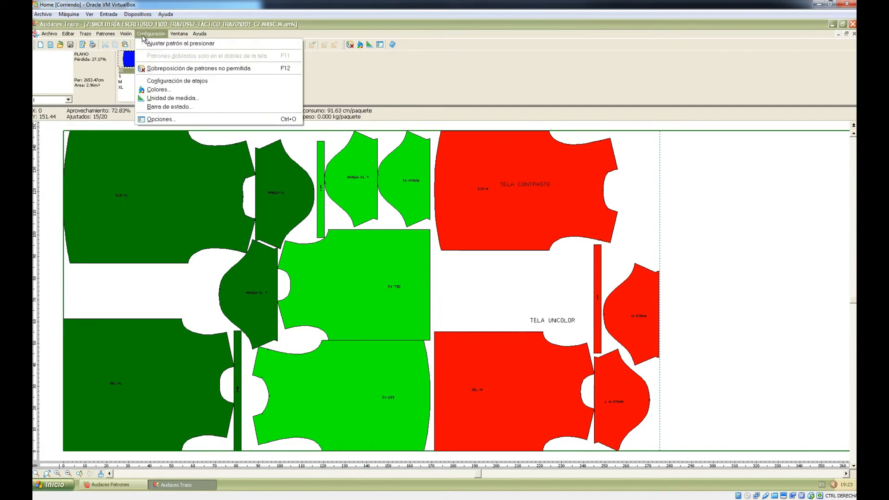
pyautogui.click(179, 92)
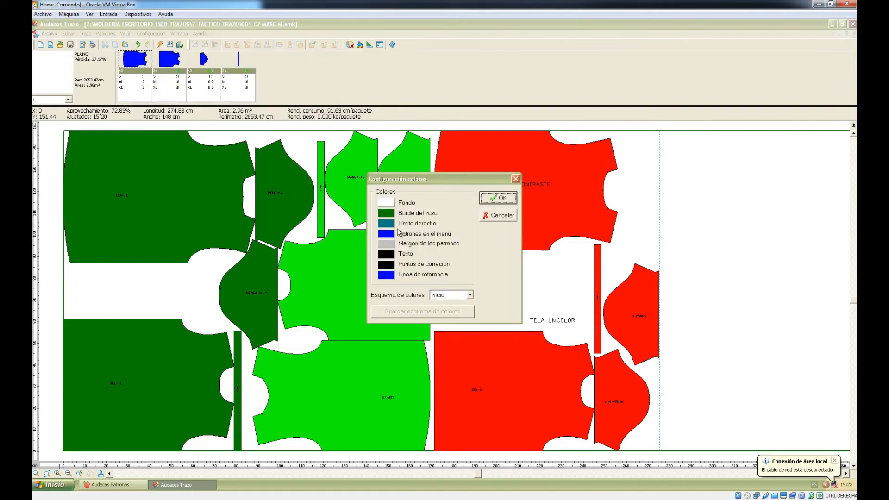
pyautogui.click(498, 199)
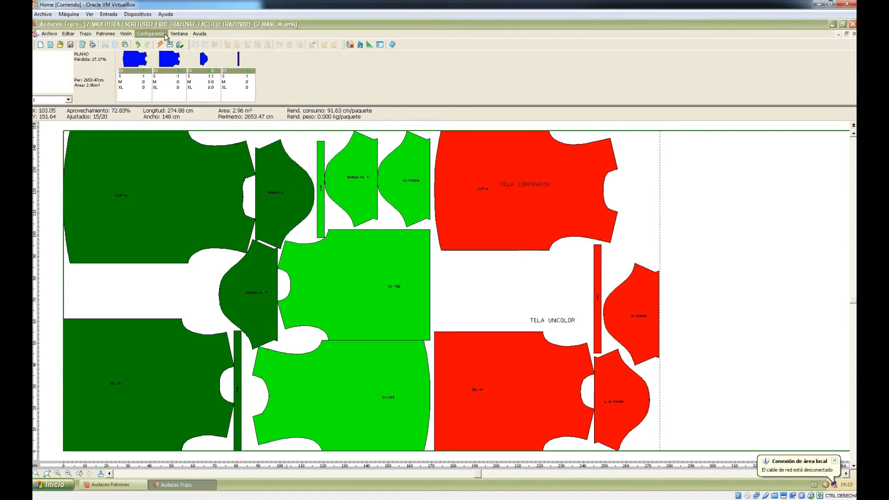
pyautogui.click(151, 34)
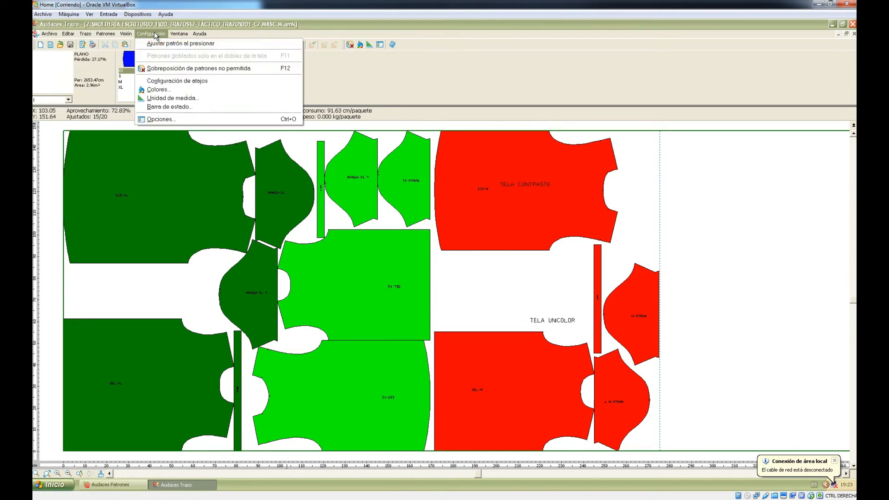
pyautogui.click(179, 82)
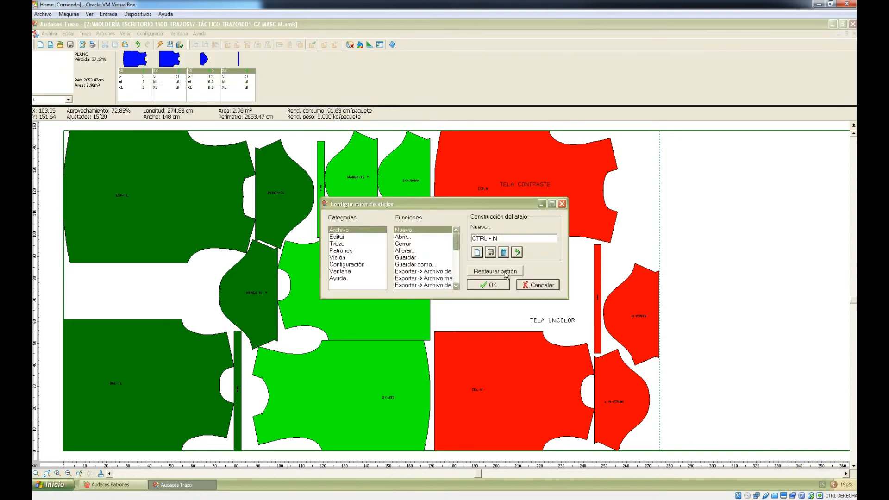
pyautogui.click(336, 236)
pyautogui.click(352, 257)
pyautogui.click(366, 265)
pyautogui.click(407, 265)
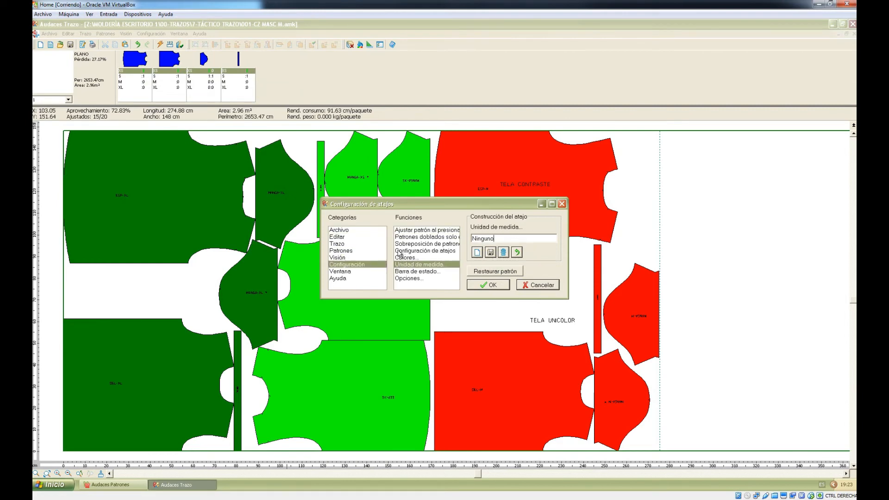
pyautogui.click(350, 272)
pyautogui.click(339, 278)
pyautogui.click(346, 259)
pyautogui.click(340, 251)
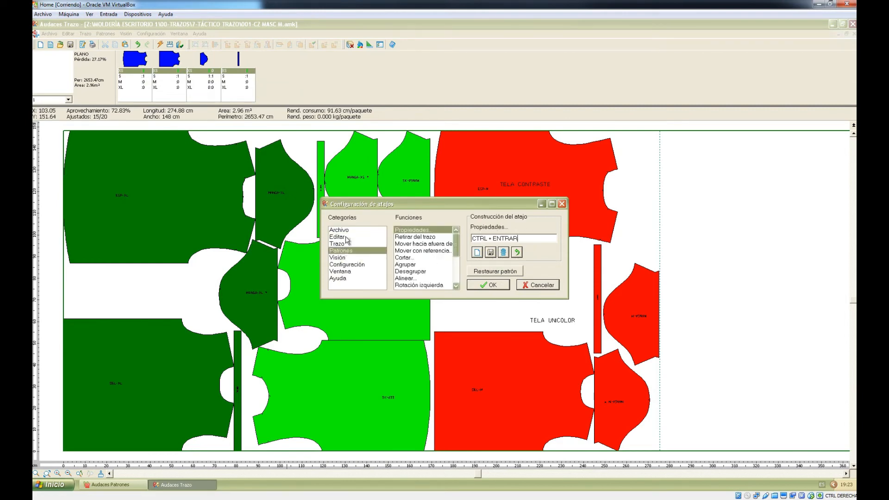
pyautogui.click(501, 285)
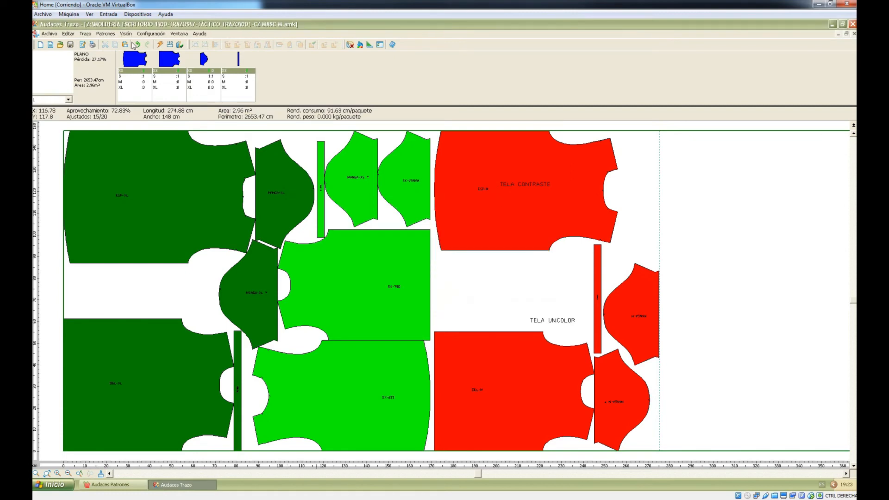
pyautogui.click(151, 34)
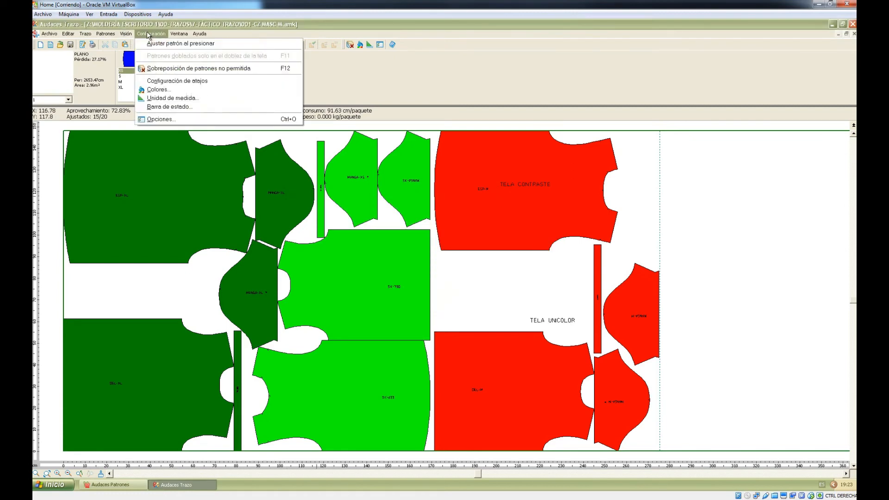
# Step: Confirm the Unidad de medida settings unchanged
pyautogui.click(200, 98)
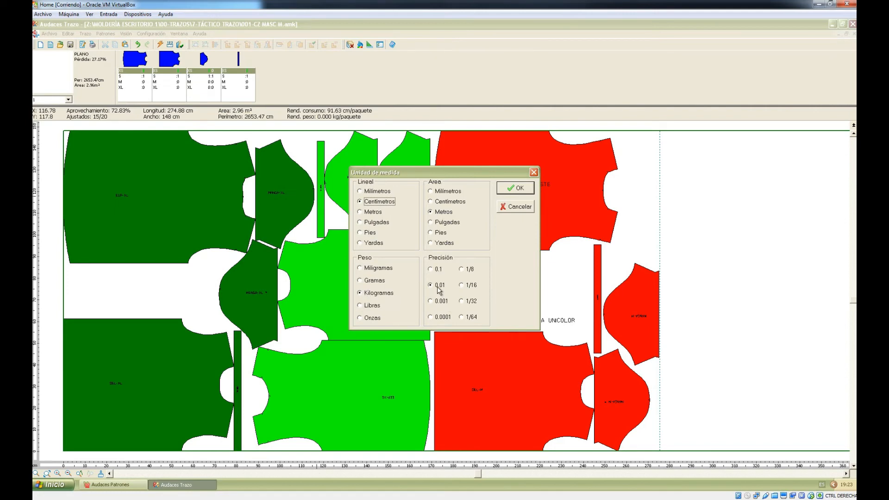
pyautogui.click(527, 188)
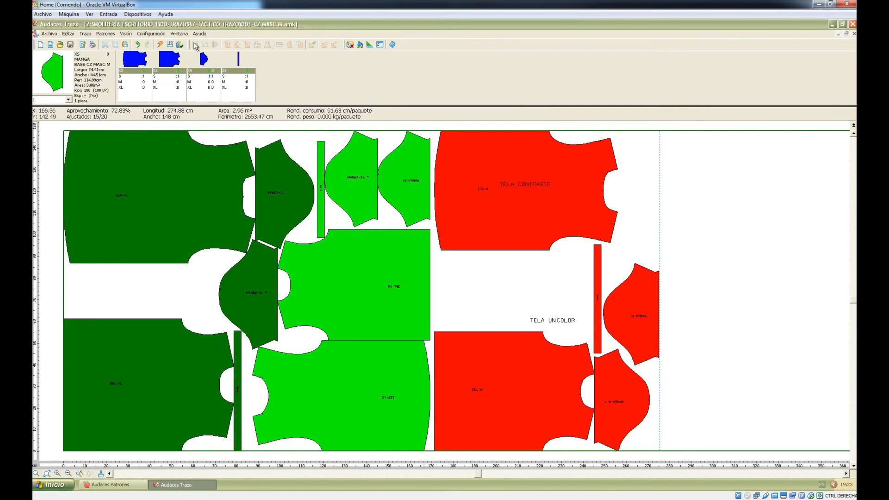
pyautogui.click(171, 37)
pyautogui.click(151, 34)
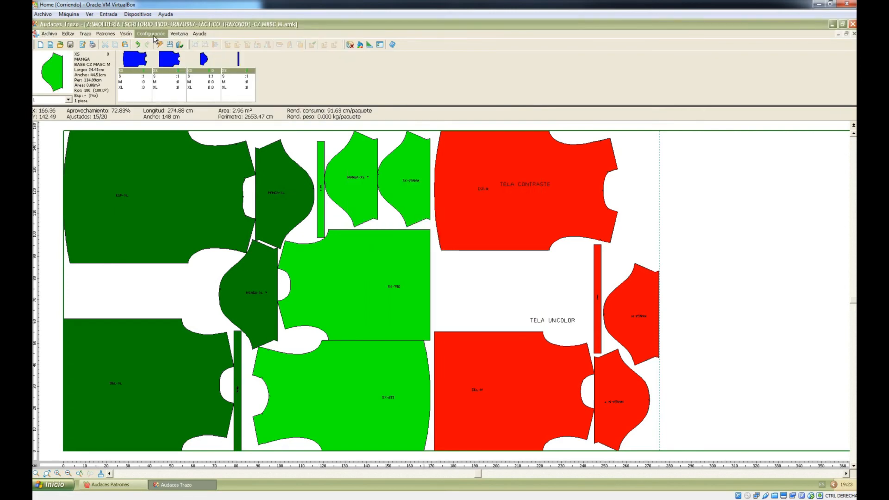
pyautogui.click(151, 34)
# Step: Review Opciones' 148 cm fabric width and PLANO fabric type, then cancel without changes
pyautogui.click(160, 119)
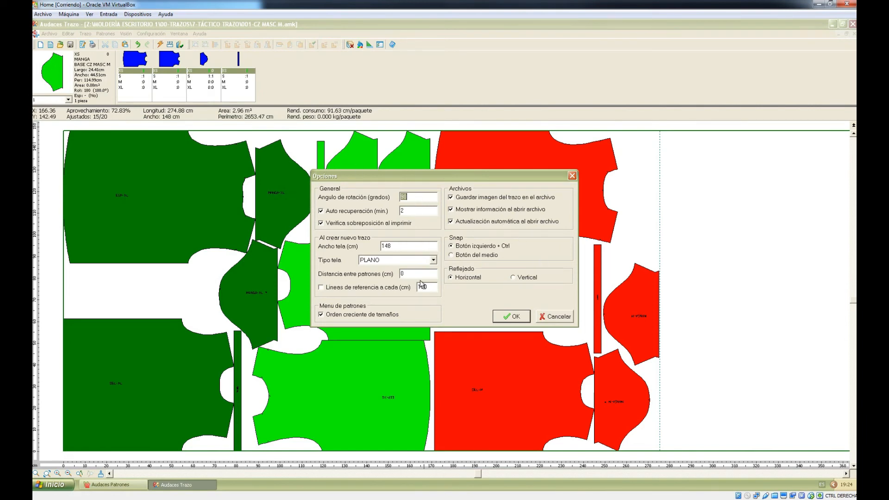
pyautogui.click(390, 246)
pyautogui.click(433, 260)
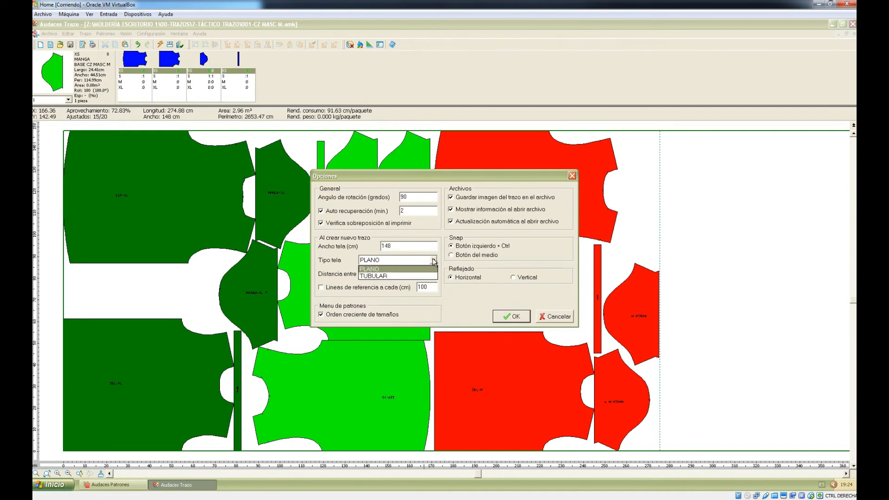
pyautogui.click(434, 260)
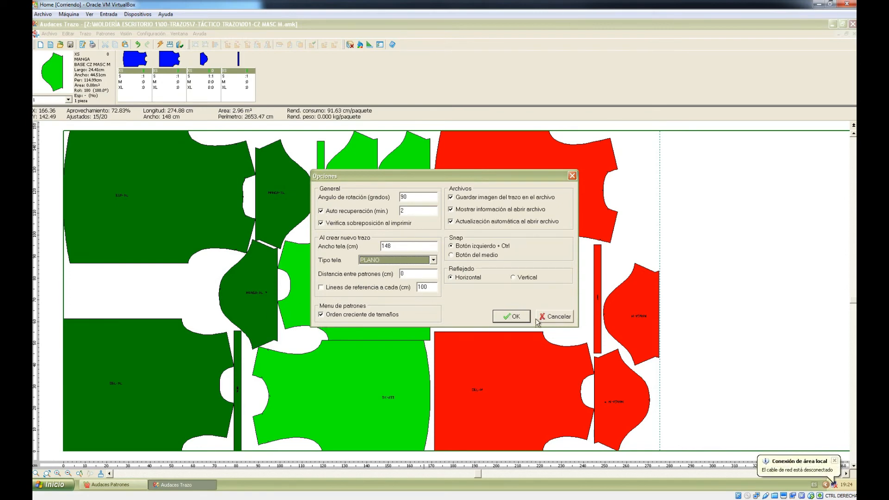
pyautogui.click(552, 319)
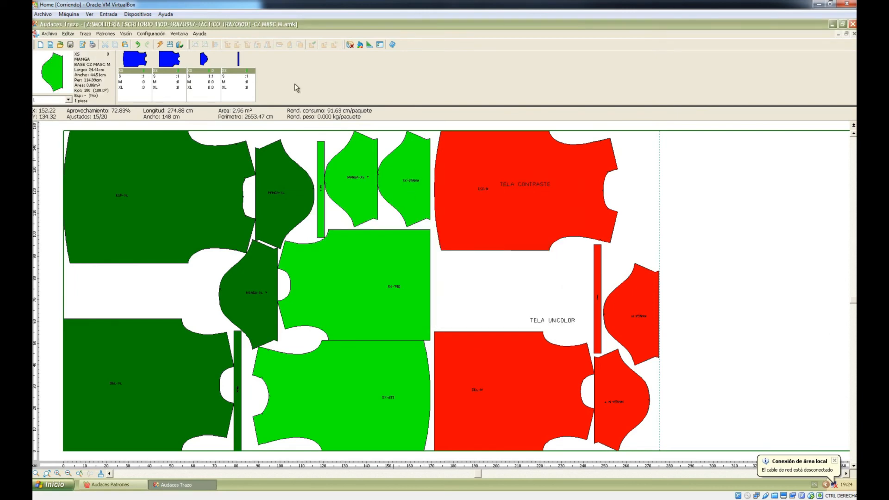
pyautogui.click(174, 34)
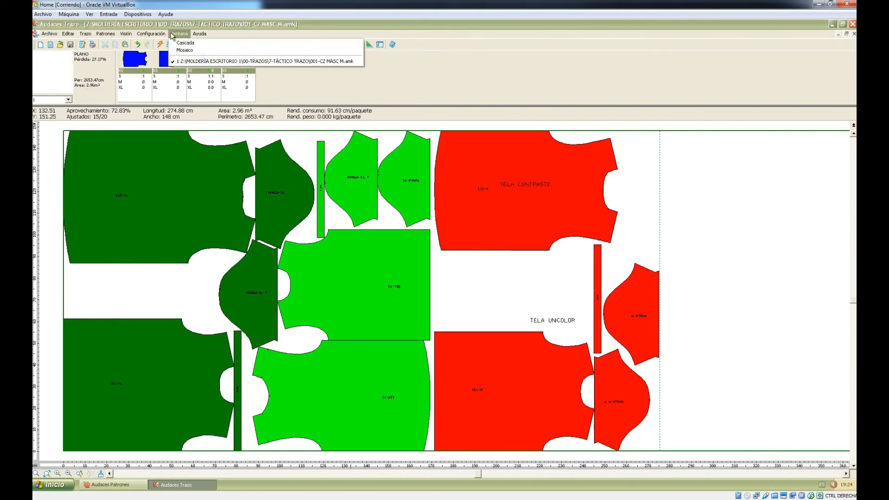
pyautogui.moveTo(151, 35)
pyautogui.click(746, 235)
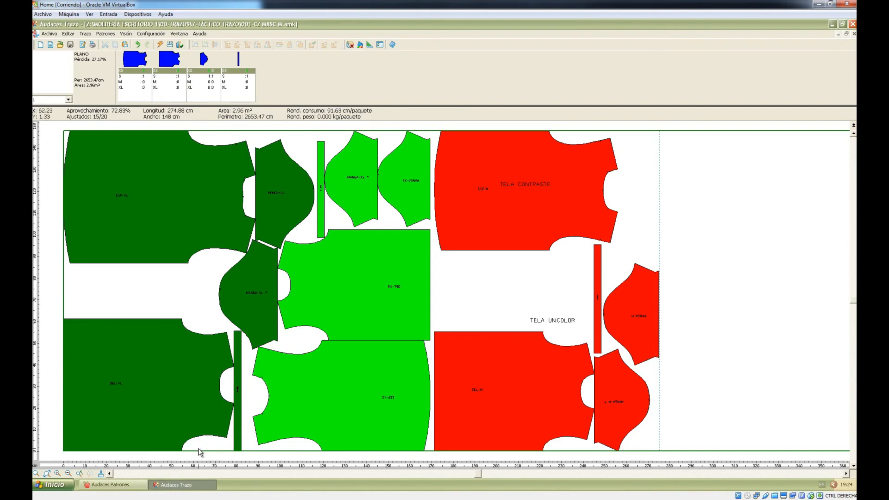
# Step: Drag the TELA UNICOLOR label onto the lower red DEL-M piece and deselect it
pyautogui.moveTo(548, 322); pyautogui.dragTo(491, 372)
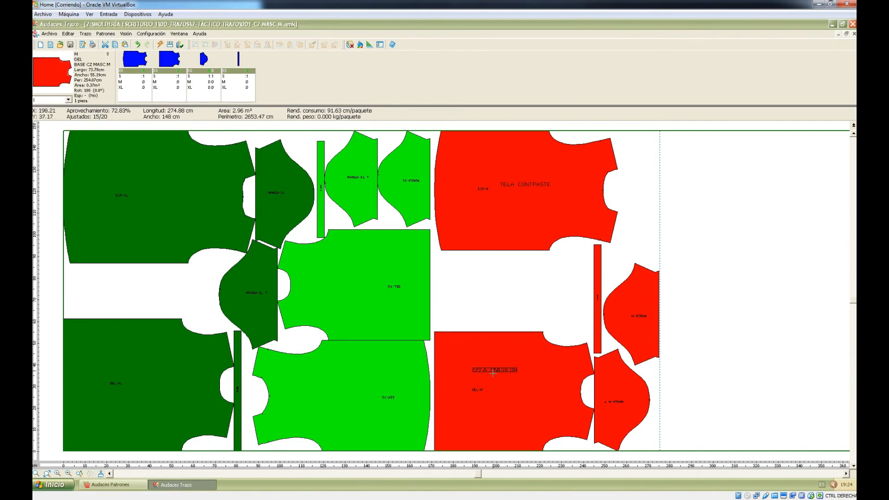
pyautogui.click(570, 346)
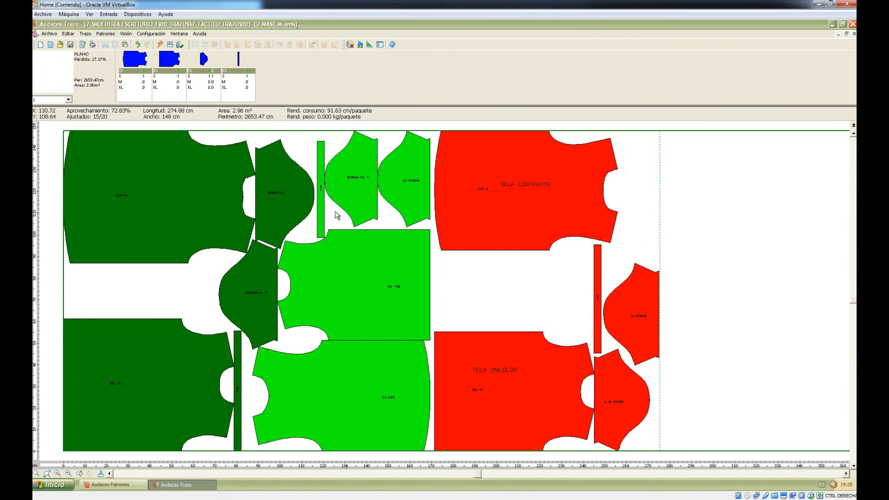
pyautogui.scroll(2, 326, 187)
pyautogui.scroll(1, 324, 185)
pyautogui.scroll(-4, 136, 135)
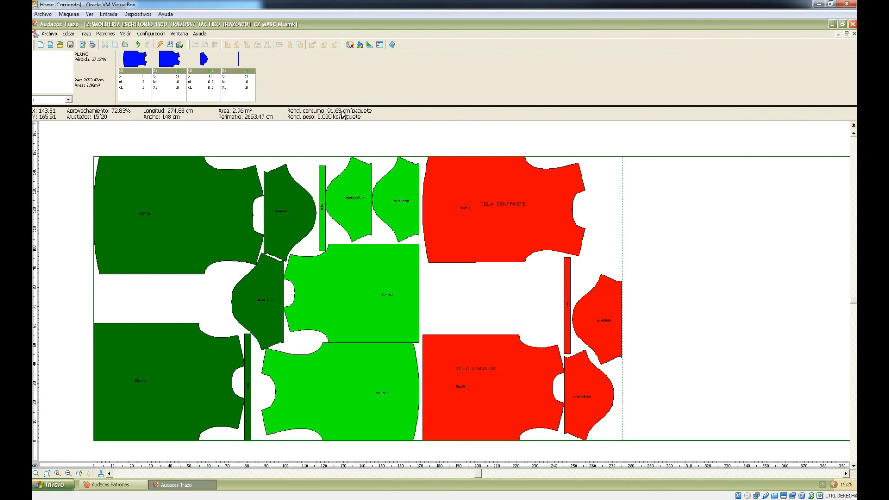
pyautogui.click(46, 473)
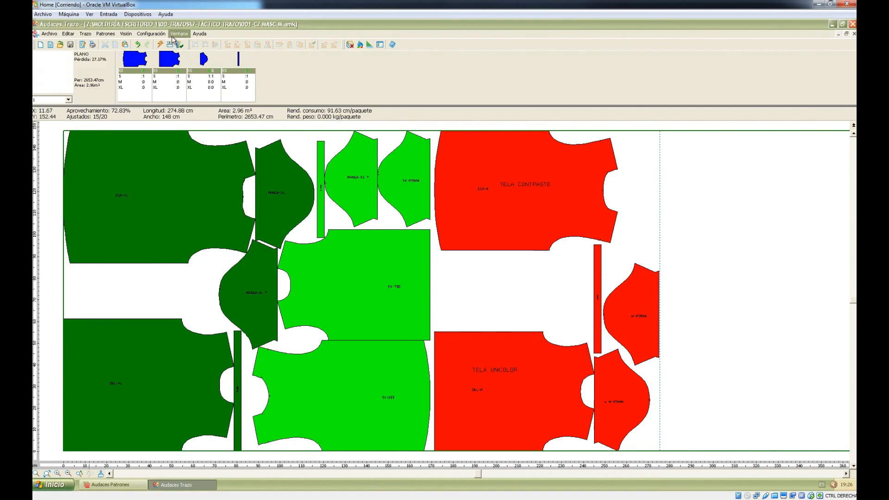
# Step: Add a canvas text note with a contact e-mail, the studio name and 'CLASES VIRTUALES PARA DISEÑADORES'
pyautogui.click(437, 278)
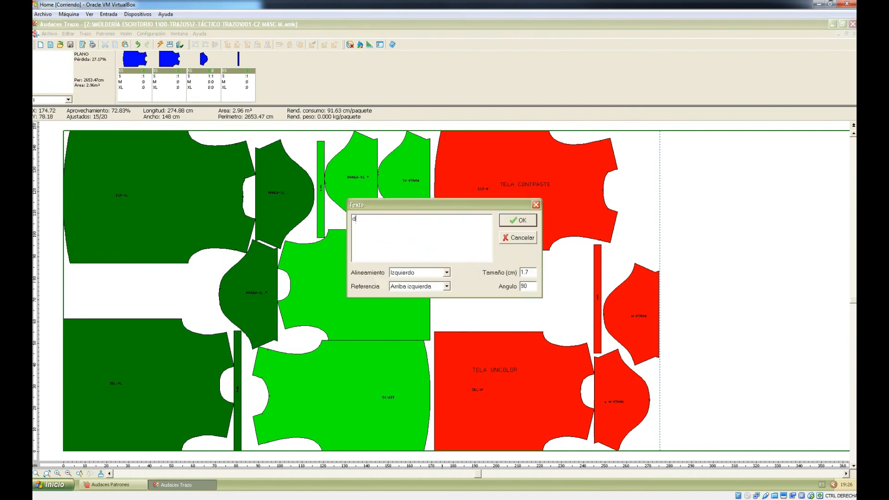
pyautogui.write('EÑOS BOOZ')
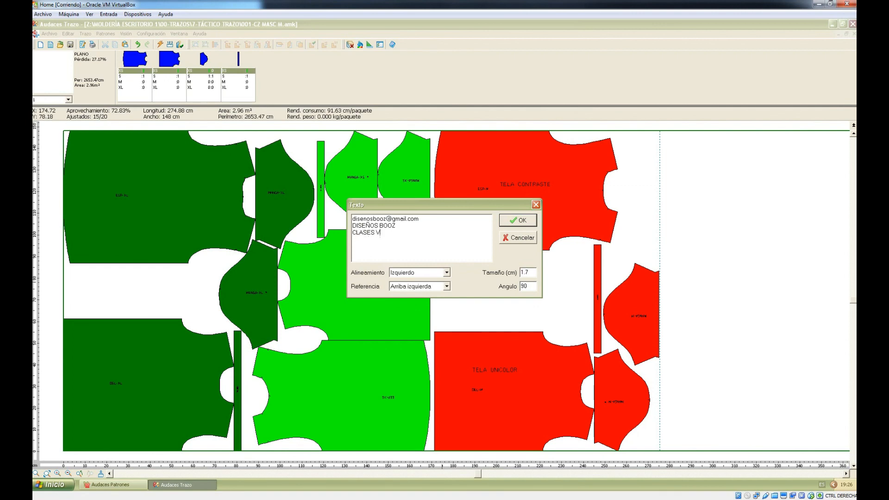
pyautogui.write('UALES PARA DISEÑADORES')
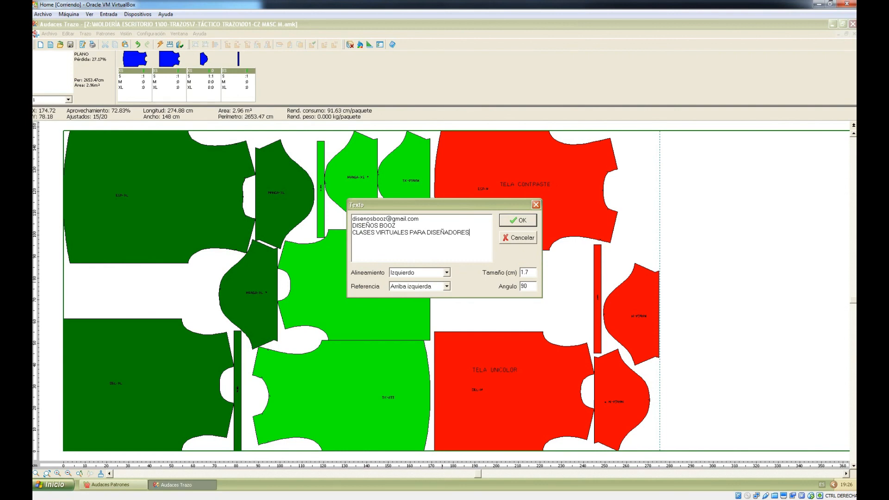